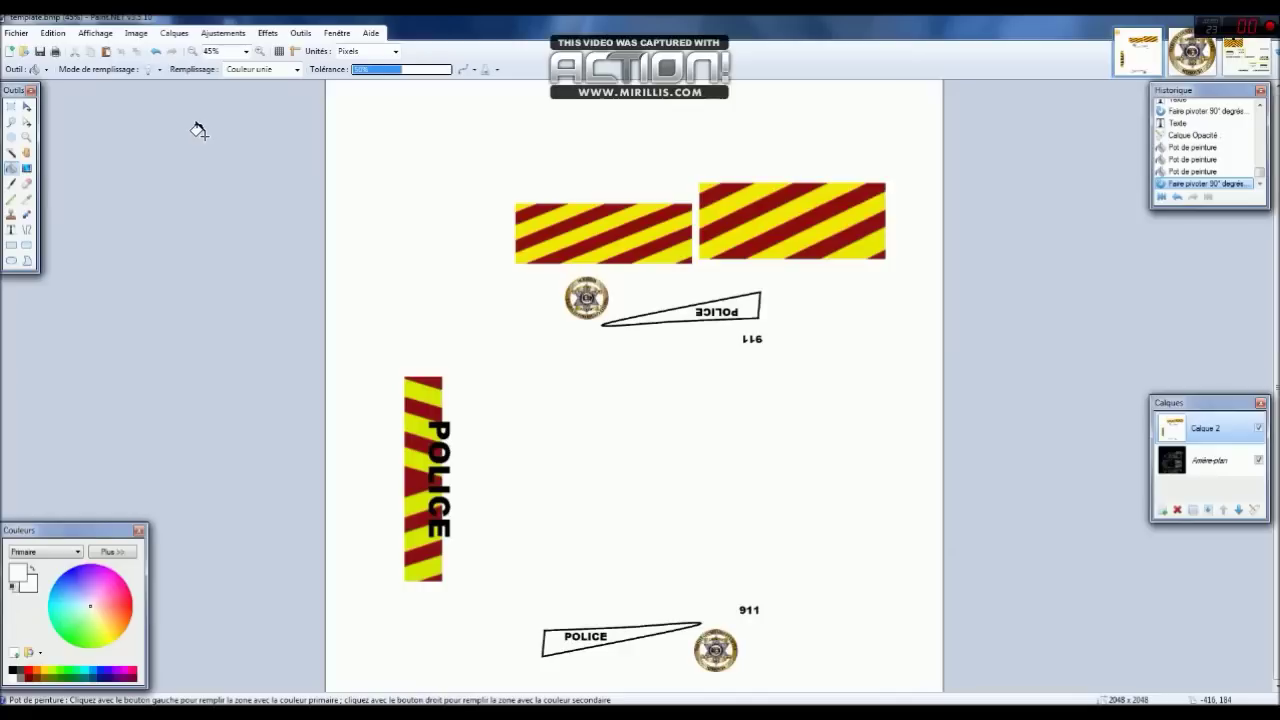
Start saving a copy of the livery image in the "fichier a modifier" folder under the name PAINTJOB.
{"action": "left_click", "coordinate": [17, 33]}
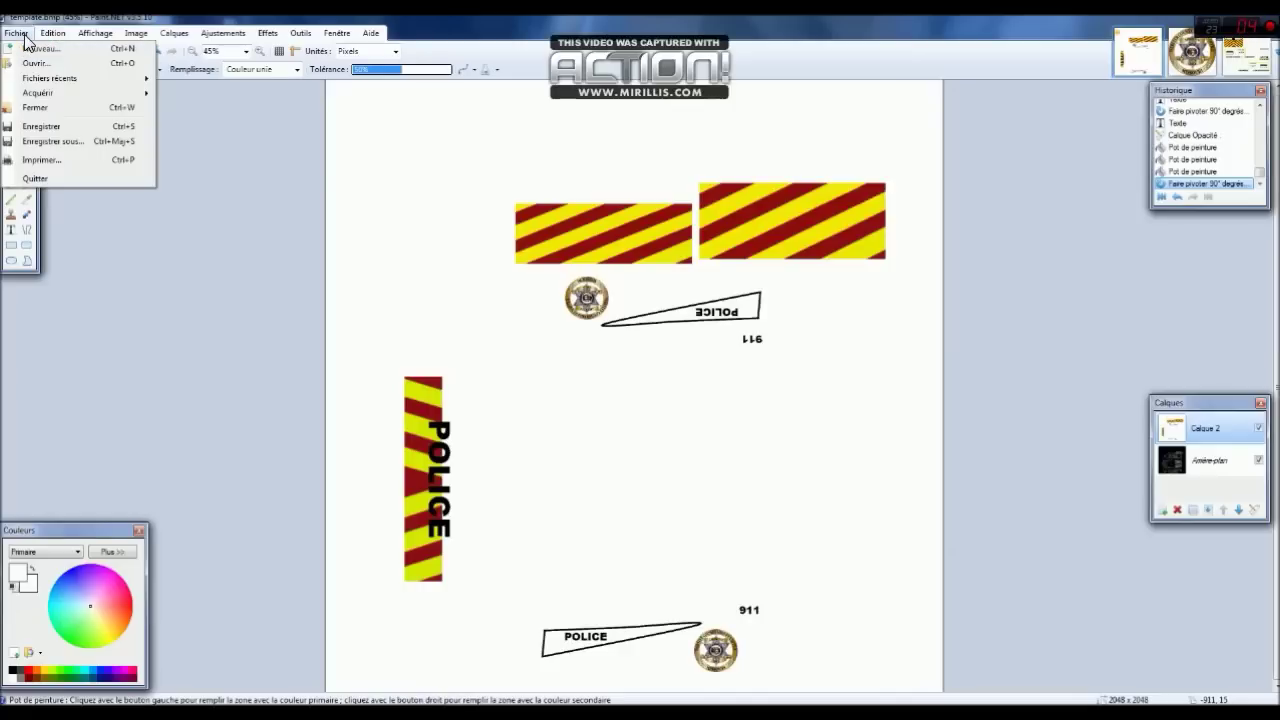
{"action": "left_click", "coordinate": [55, 142]}
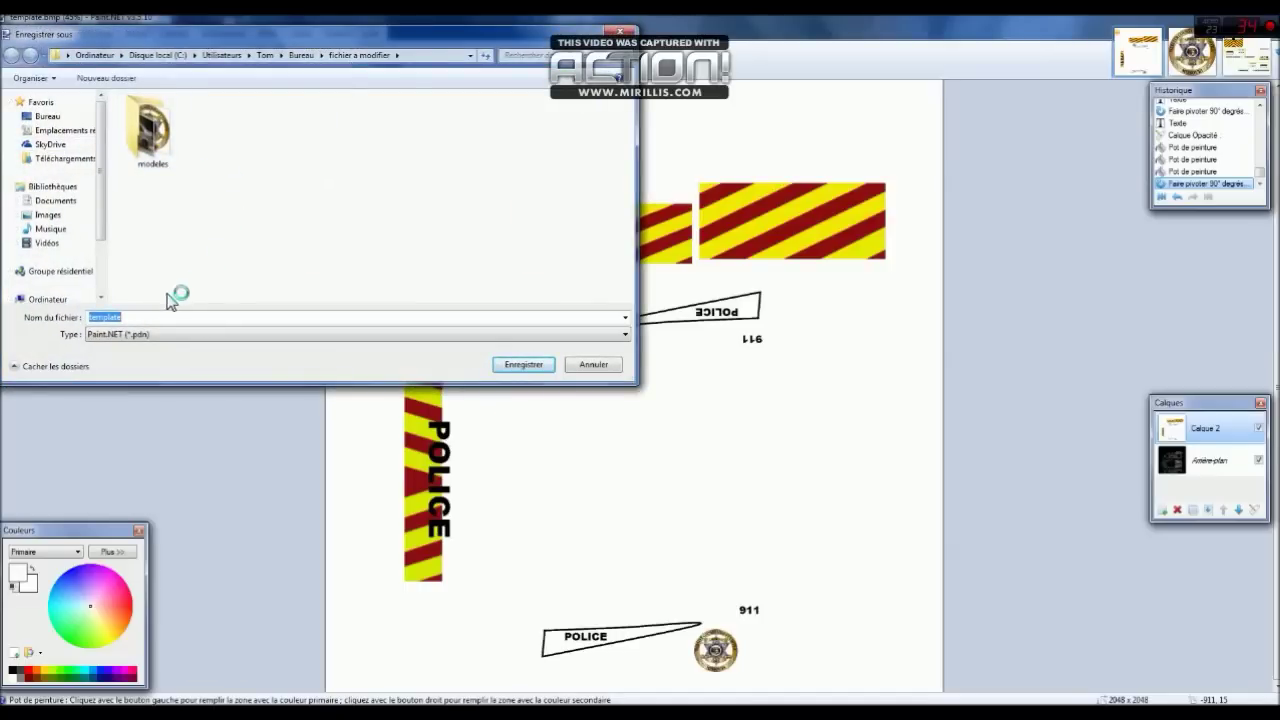
{"action": "left_click", "coordinate": [142, 320]}
{"action": "key", "text": "BackSpace"}
{"action": "key", "text": "BackSpace"}
{"action": "key", "text": "BackSpace"}
{"action": "key", "text": "BackSpace"}
{"action": "key", "text": "BackSpace"}
{"action": "key", "text": "BackSpace"}
{"action": "key", "text": "BackSpace"}
{"action": "key", "text": "BackSpace"}
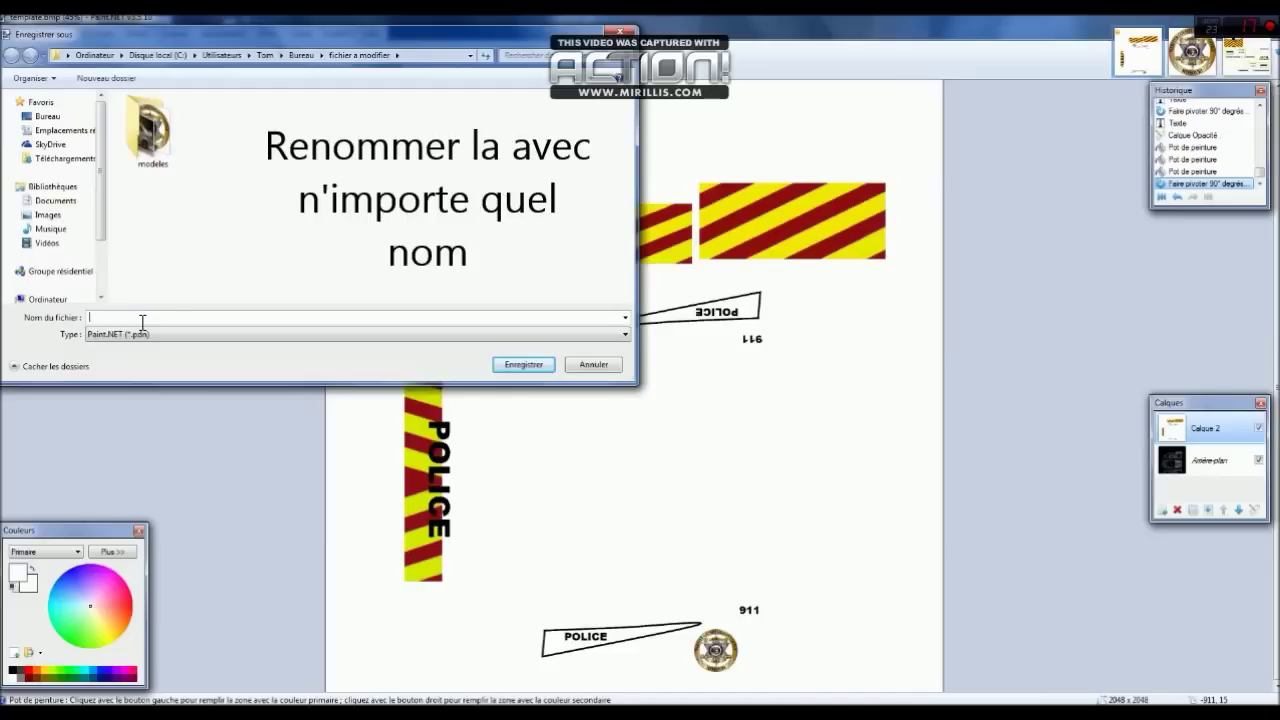
{"action": "type", "text": "PAINTJOB"}
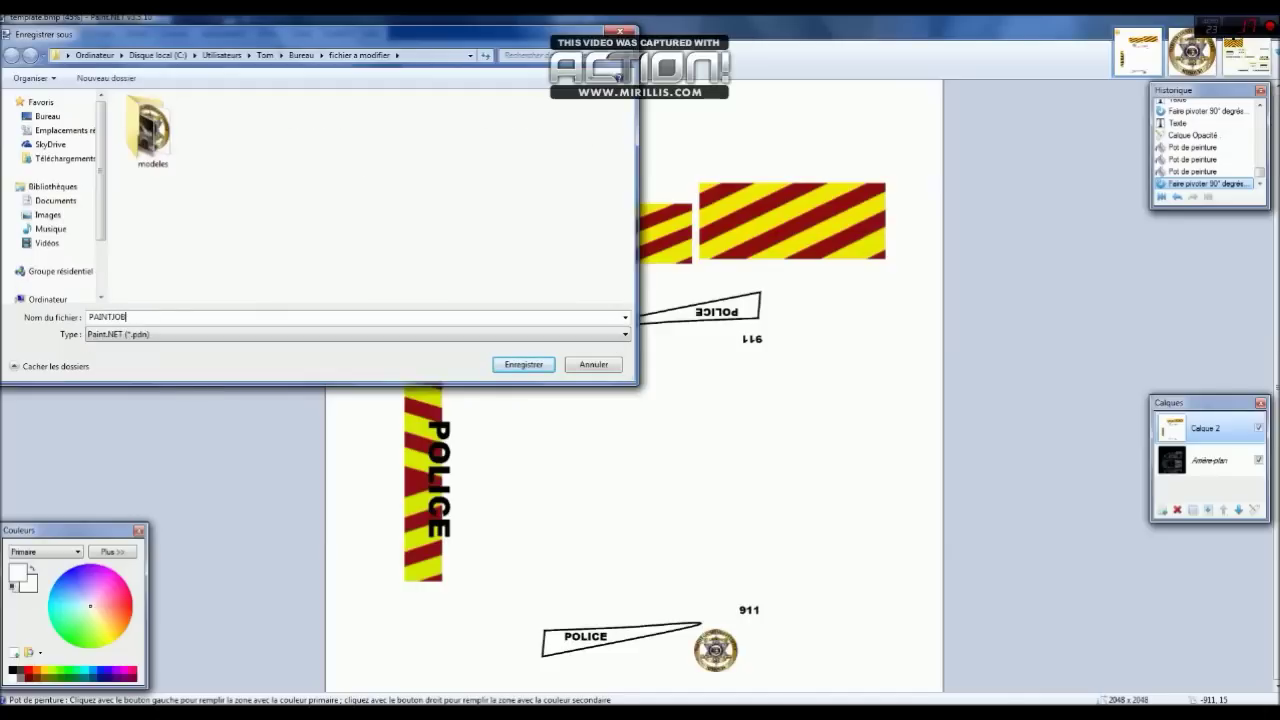
Set the file type to PNG (*.png), save with the default export options, and flatten the image.
{"action": "left_click", "coordinate": [157, 335]}
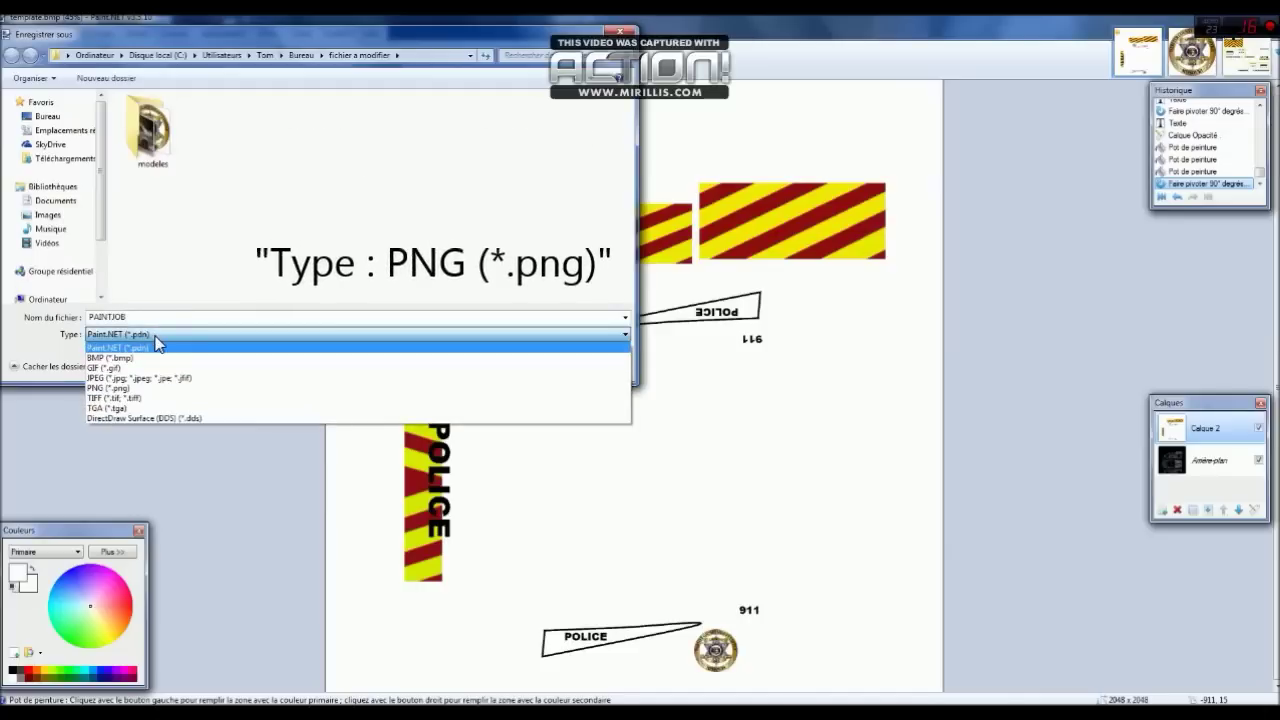
{"action": "left_click", "coordinate": [116, 392]}
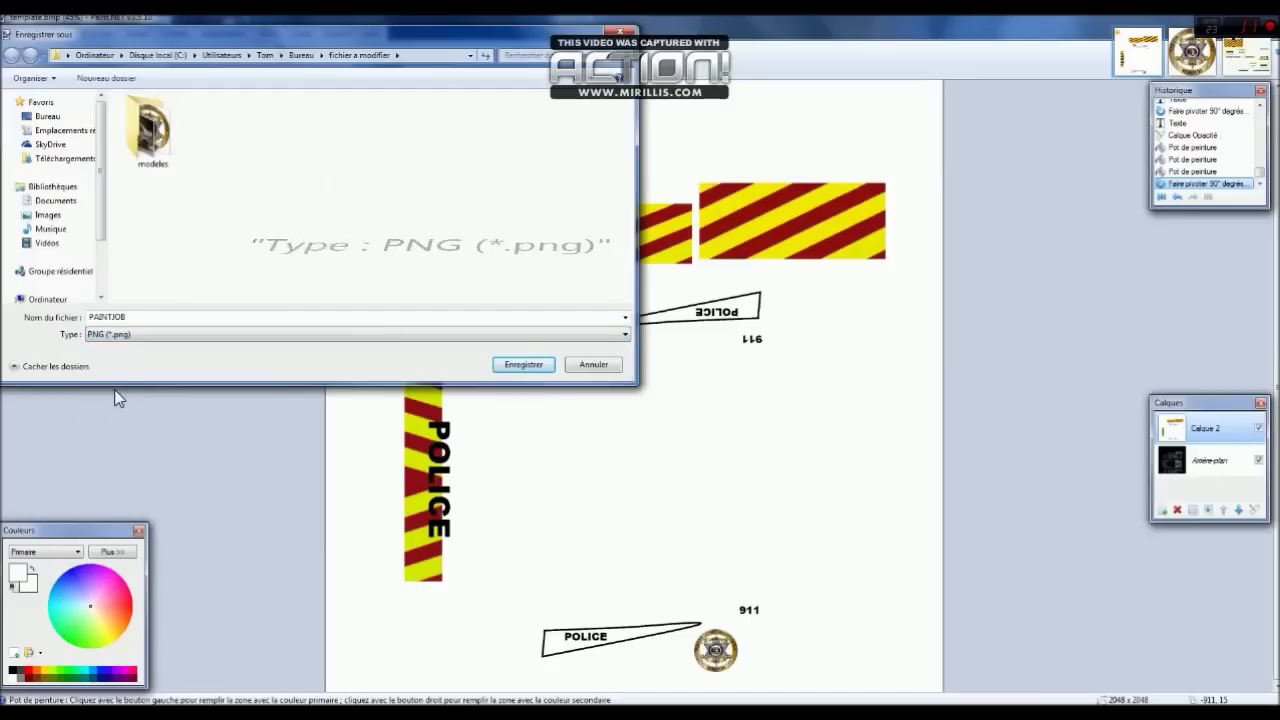
{"action": "left_click", "coordinate": [545, 368]}
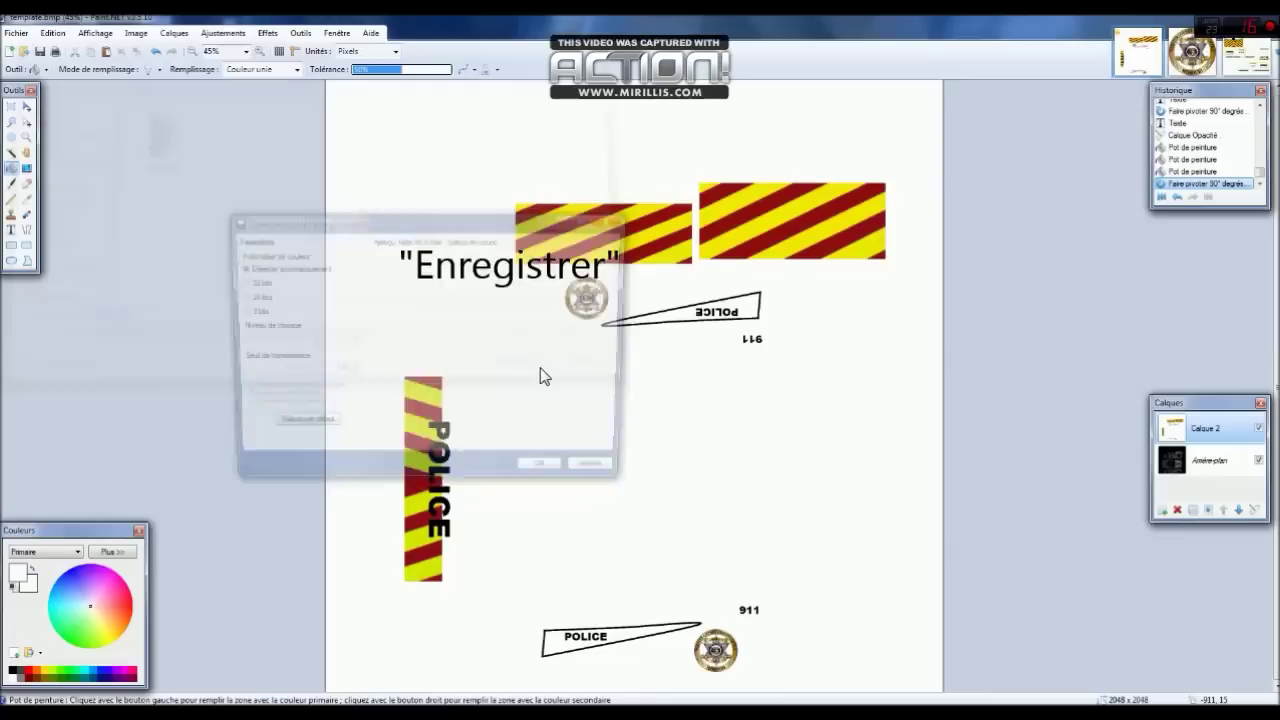
{"action": "left_click", "coordinate": [552, 474]}
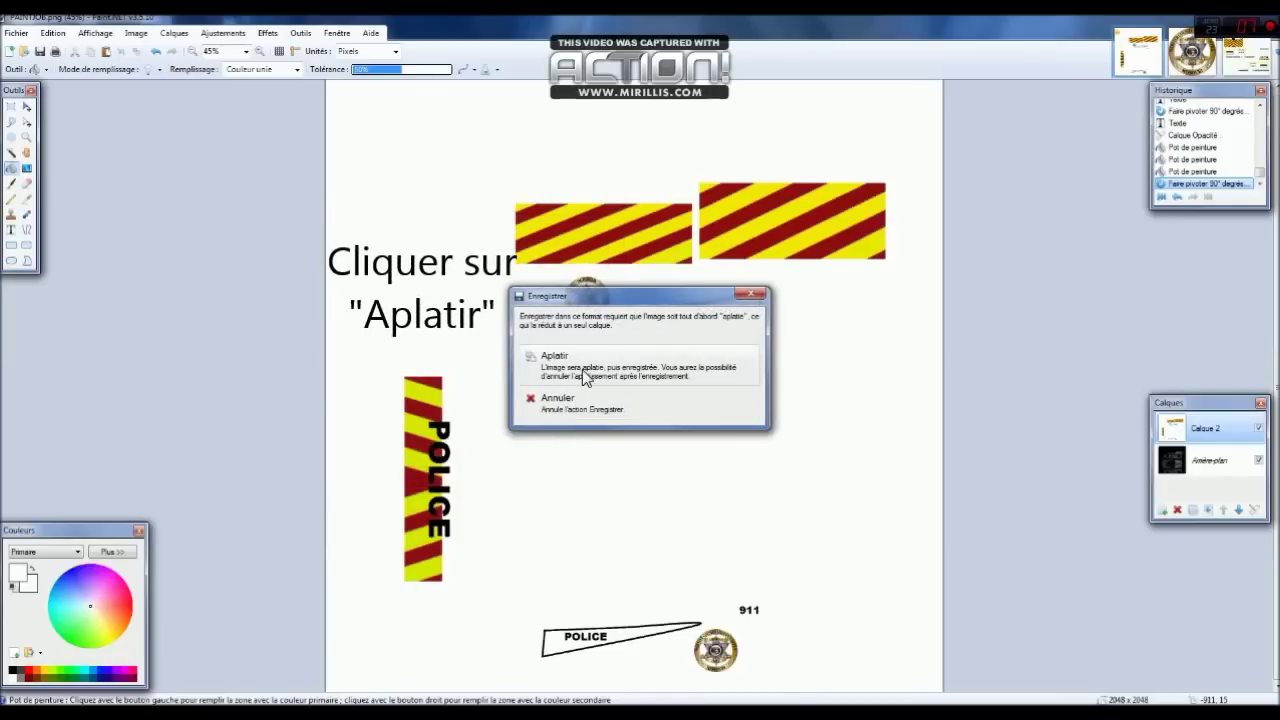
{"action": "left_click", "coordinate": [590, 368]}
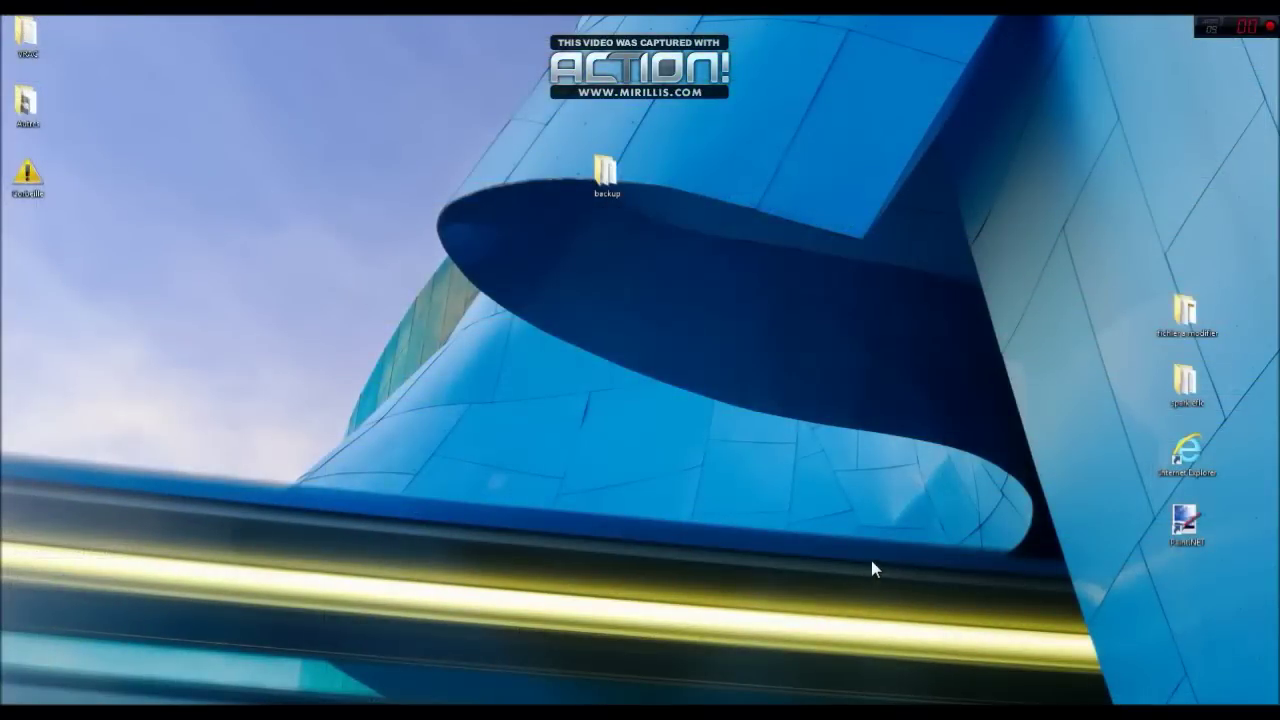
View the saved PAINTJOB image from the desktop folder "fichier a modifier" to check its orientation, and close the viewer and folder.
{"action": "double_click", "coordinate": [1186, 310]}
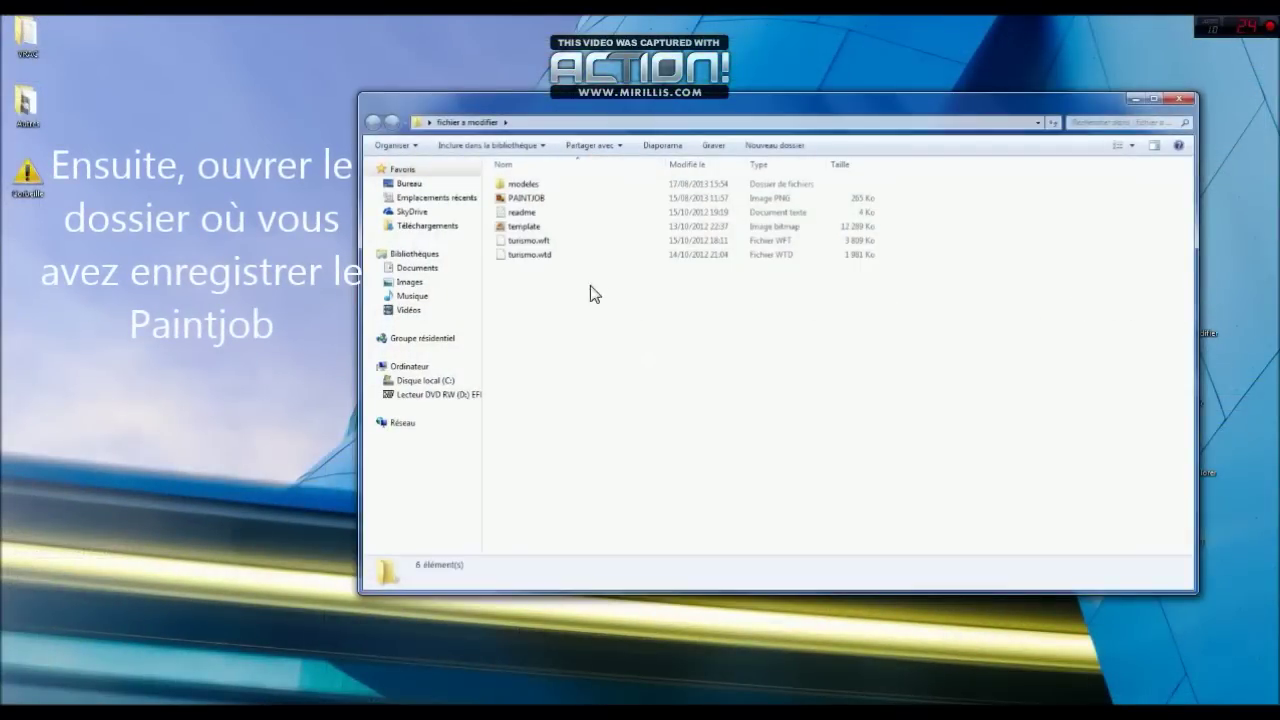
{"action": "double_click", "coordinate": [533, 204]}
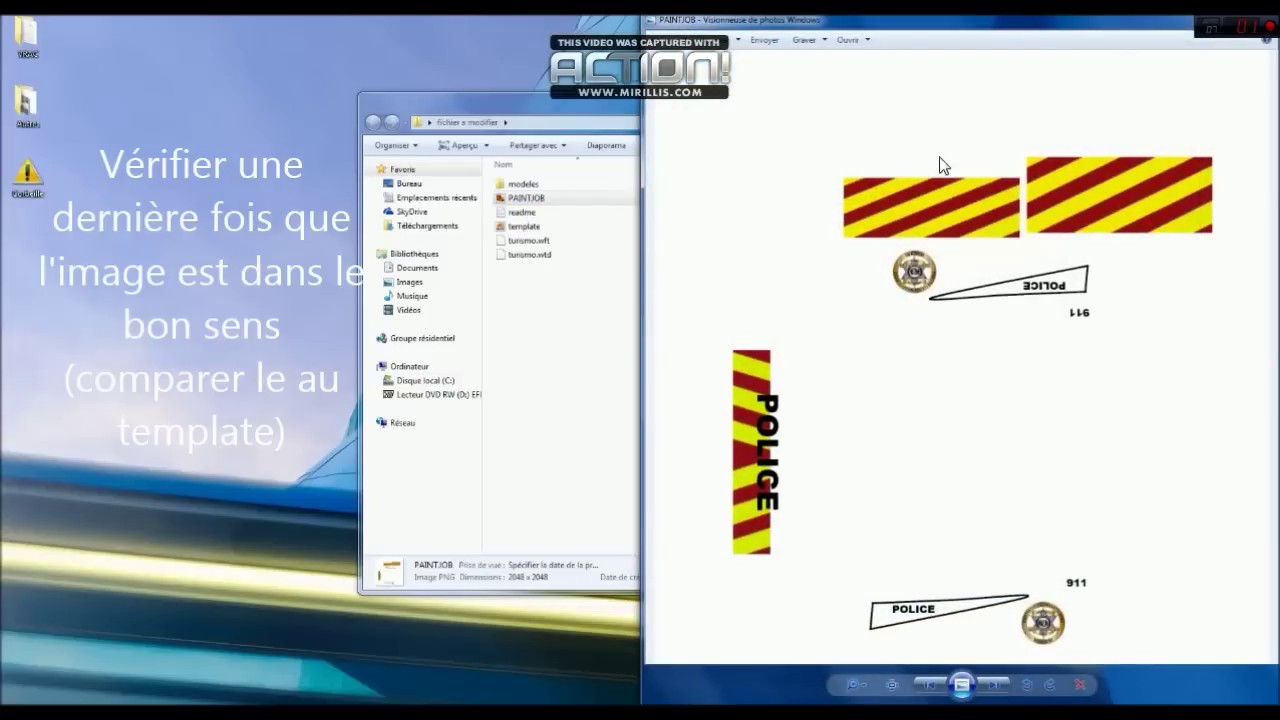
{"action": "double_click", "coordinate": [1145, 28]}
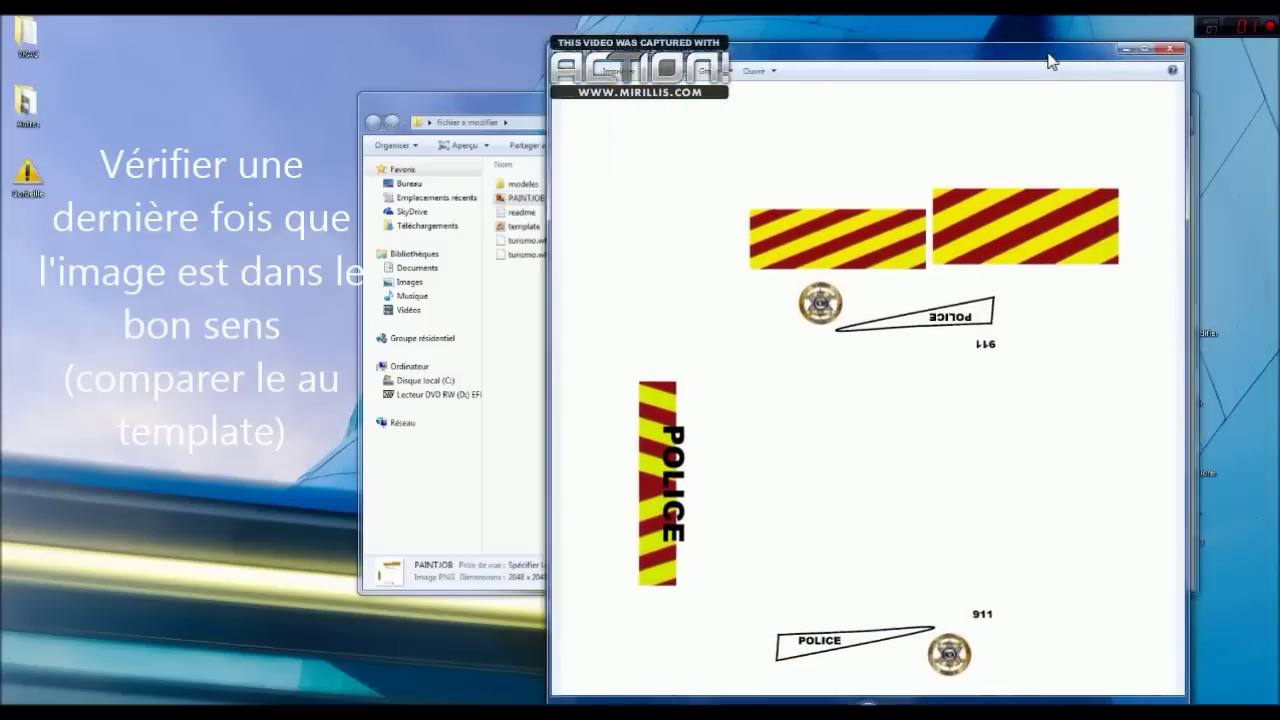
{"action": "left_click", "coordinate": [1057, 90]}
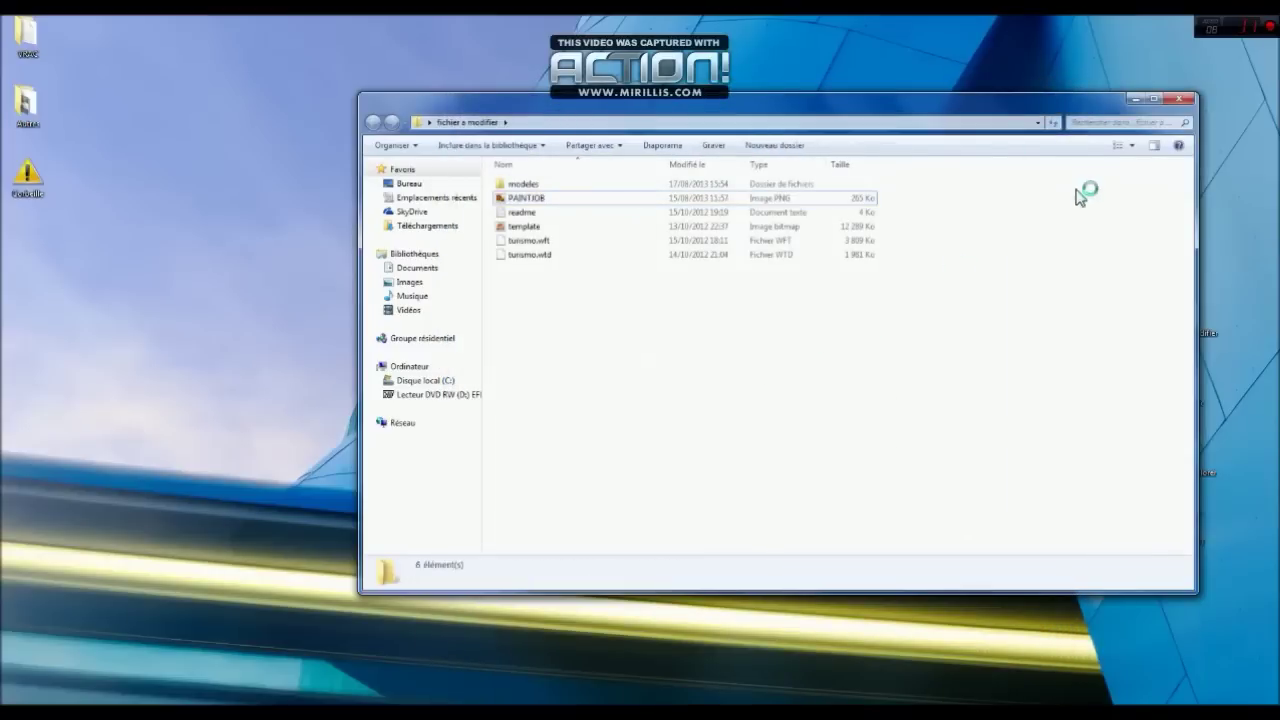
{"action": "left_click", "coordinate": [1180, 100]}
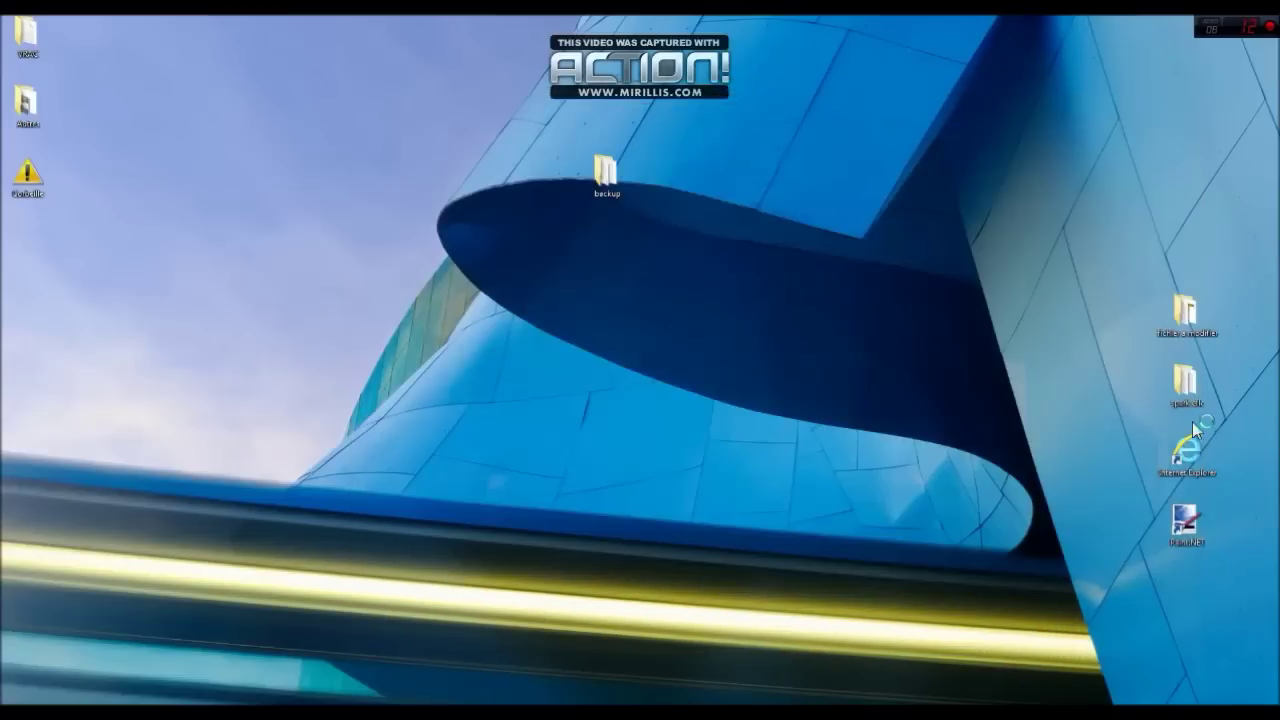
Launch SparkIV from the desktop folder "spark eflc" and browse the EFLC game directory.
{"action": "double_click", "coordinate": [1188, 398]}
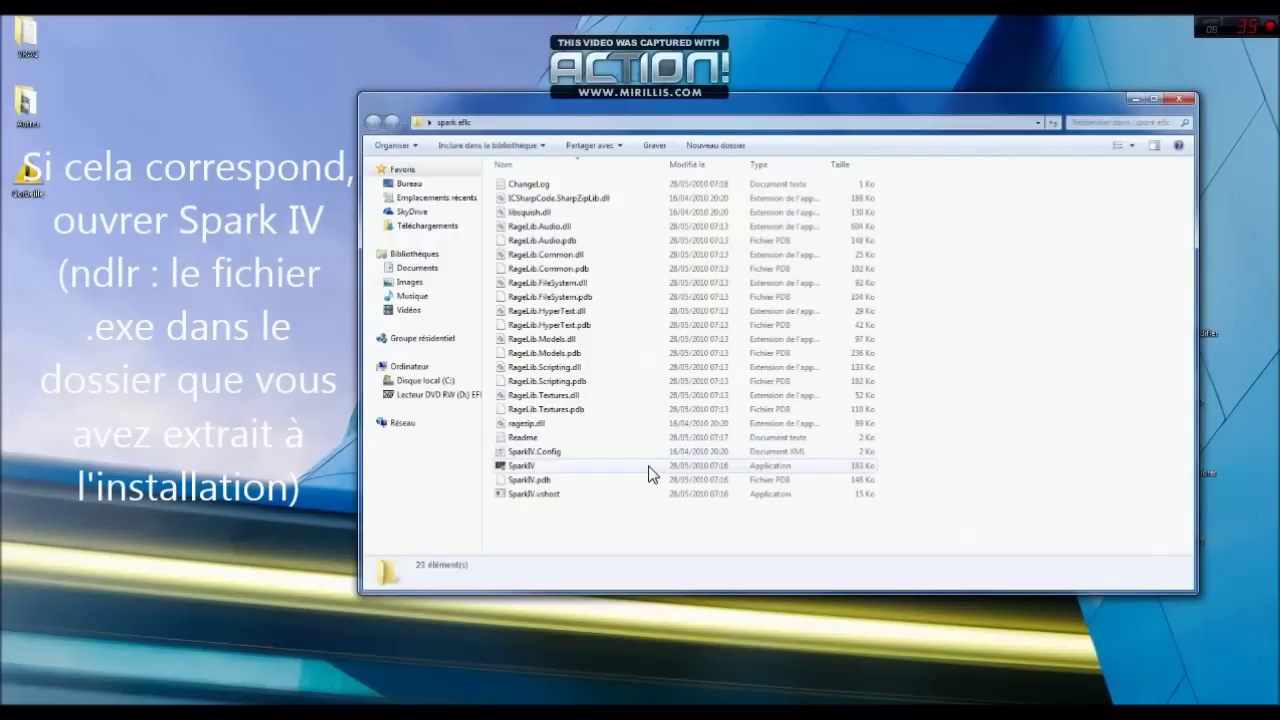
{"action": "double_click", "coordinate": [648, 466]}
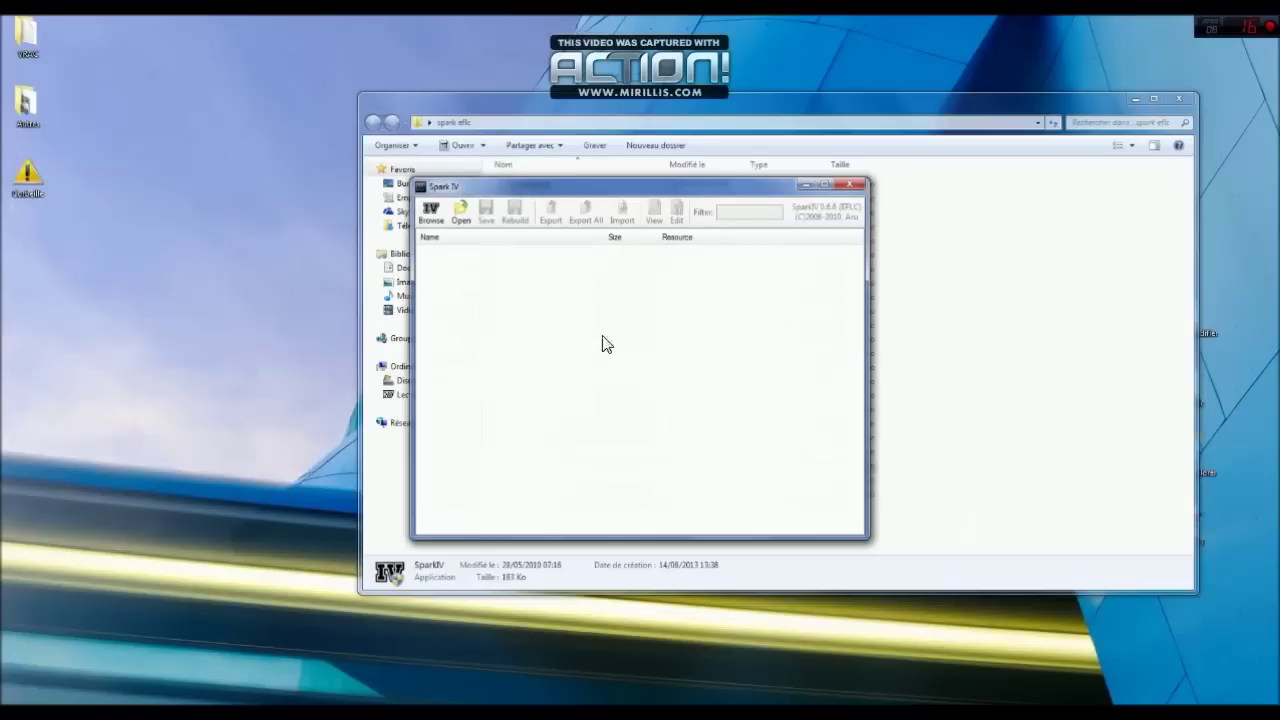
{"action": "left_click", "coordinate": [432, 219]}
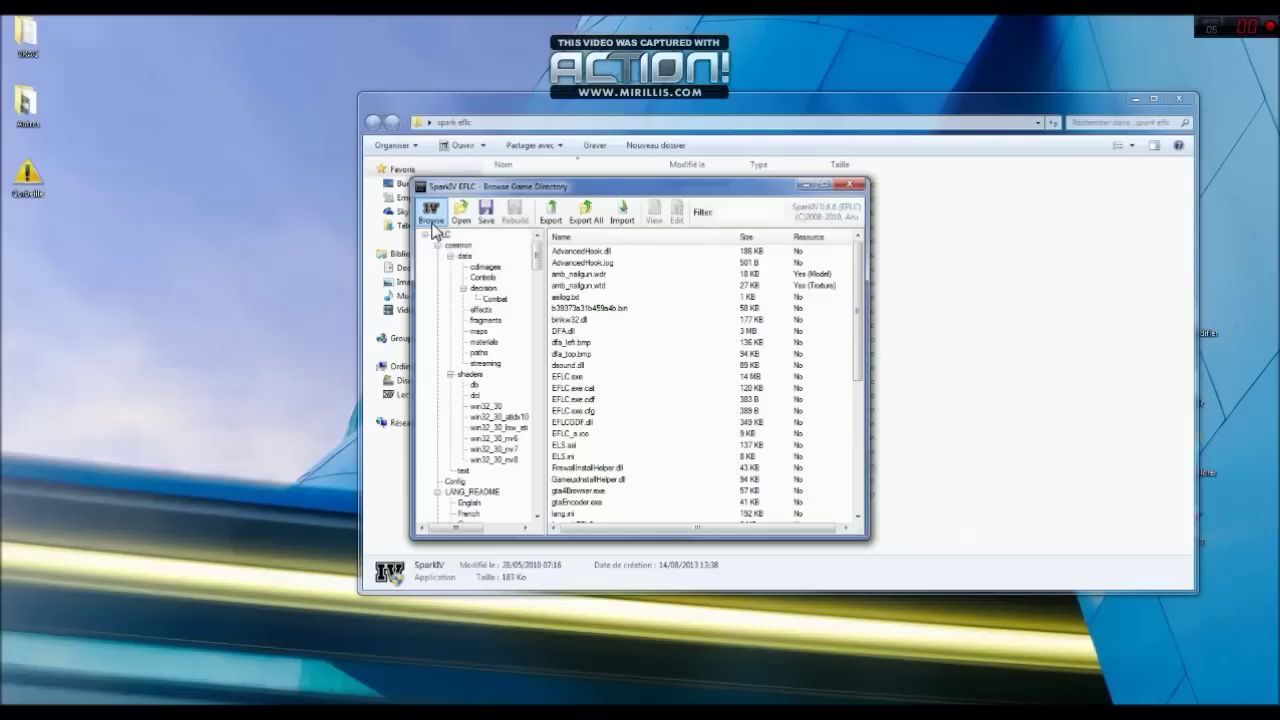
Open the vehicles.img archive from the cdimages folder under models for editing.
{"action": "left_click_drag", "start_coordinate": [536, 260], "coordinate": [536, 420]}
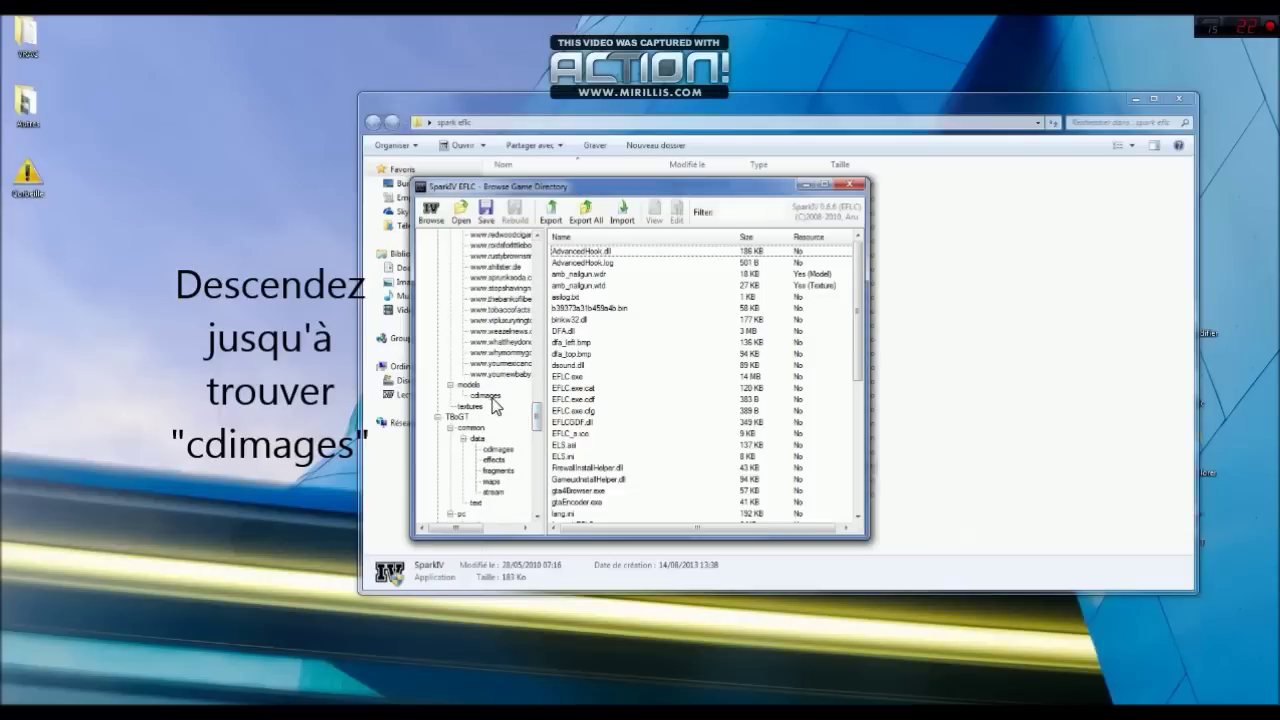
{"action": "left_click", "coordinate": [490, 396]}
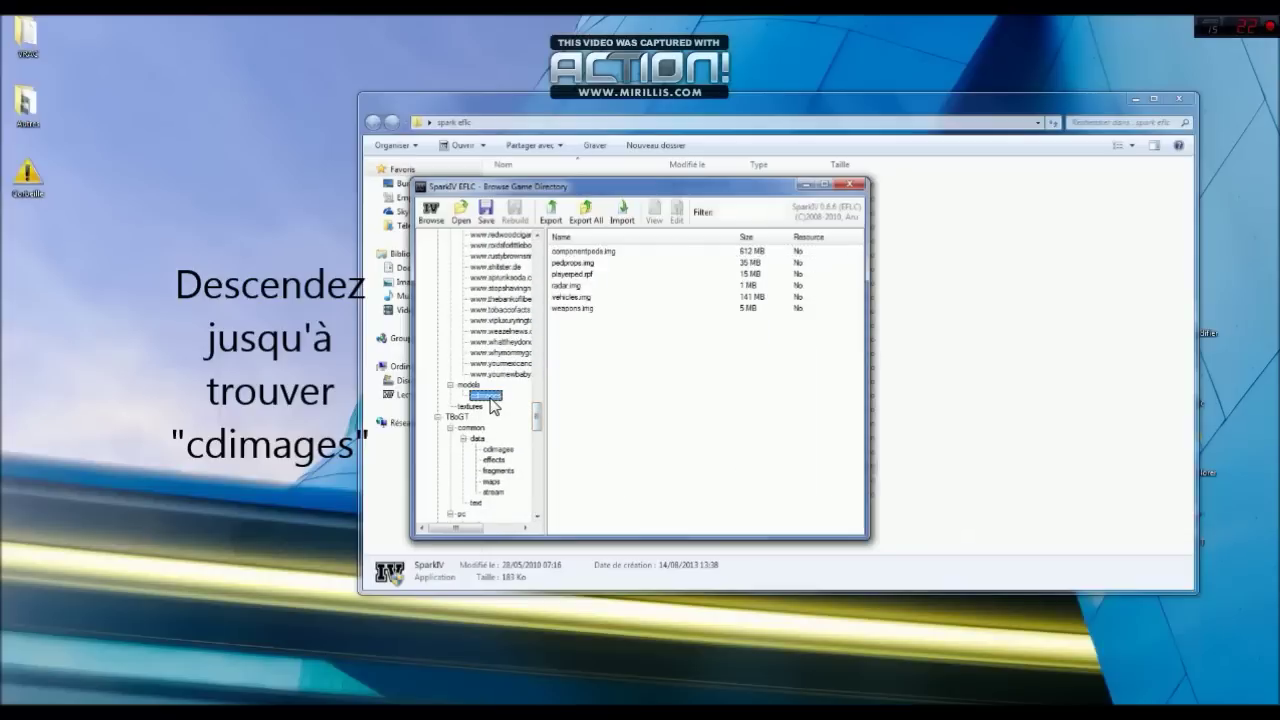
{"action": "left_click", "coordinate": [569, 297]}
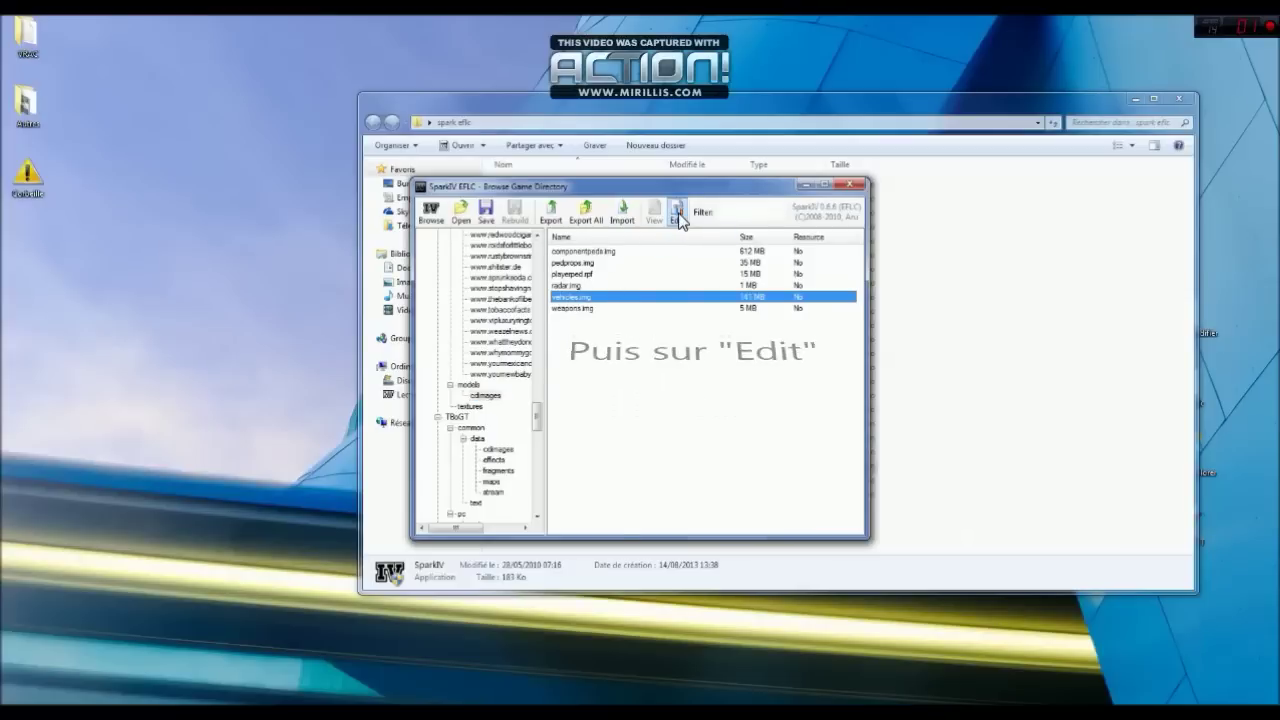
{"action": "left_click", "coordinate": [678, 213]}
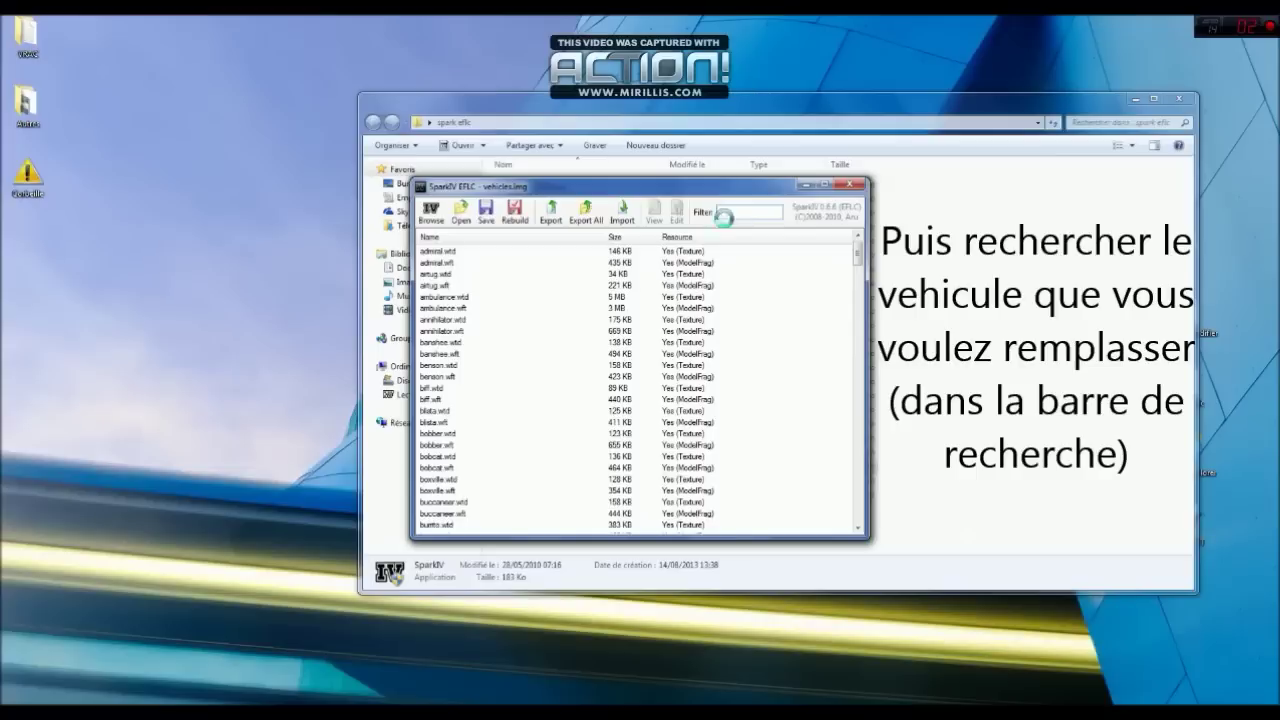
Filter the archive for turismo and import turismo.wtd from the "fichier a modifier" folder over the existing texture file.
{"action": "left_click", "coordinate": [724, 216]}
{"action": "type", "text": "turismo"}
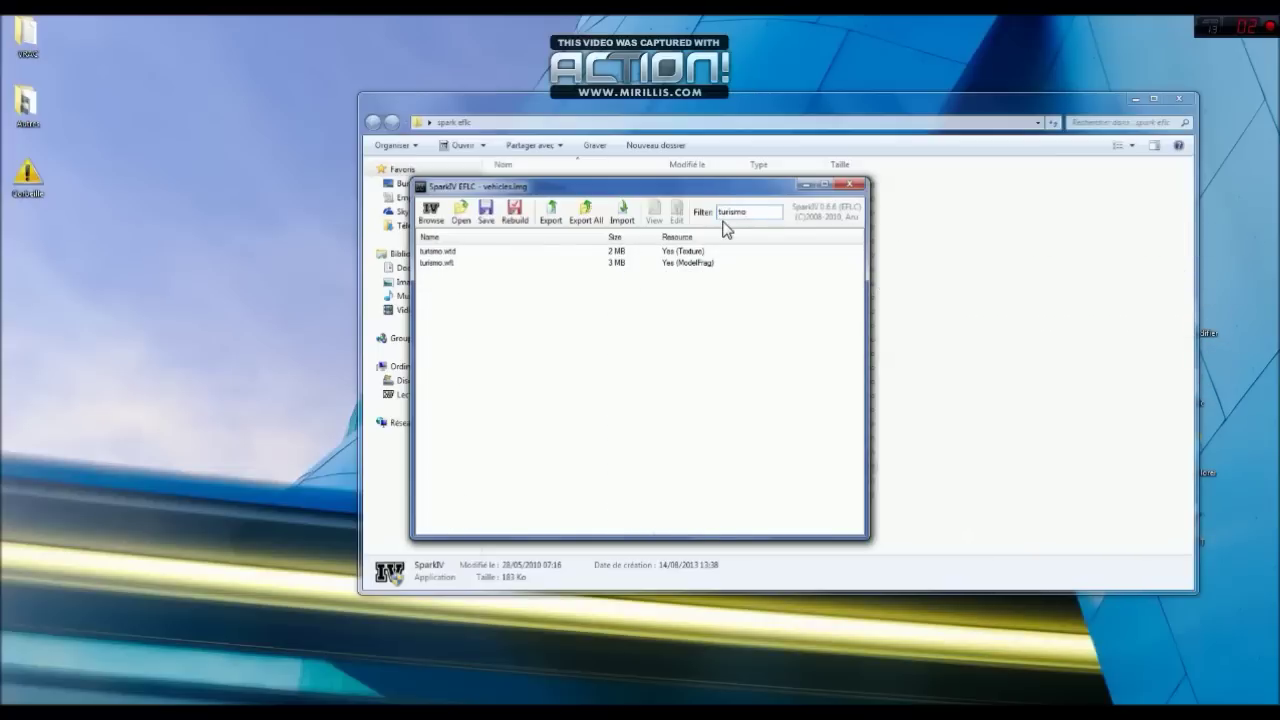
{"action": "left_click", "coordinate": [610, 252]}
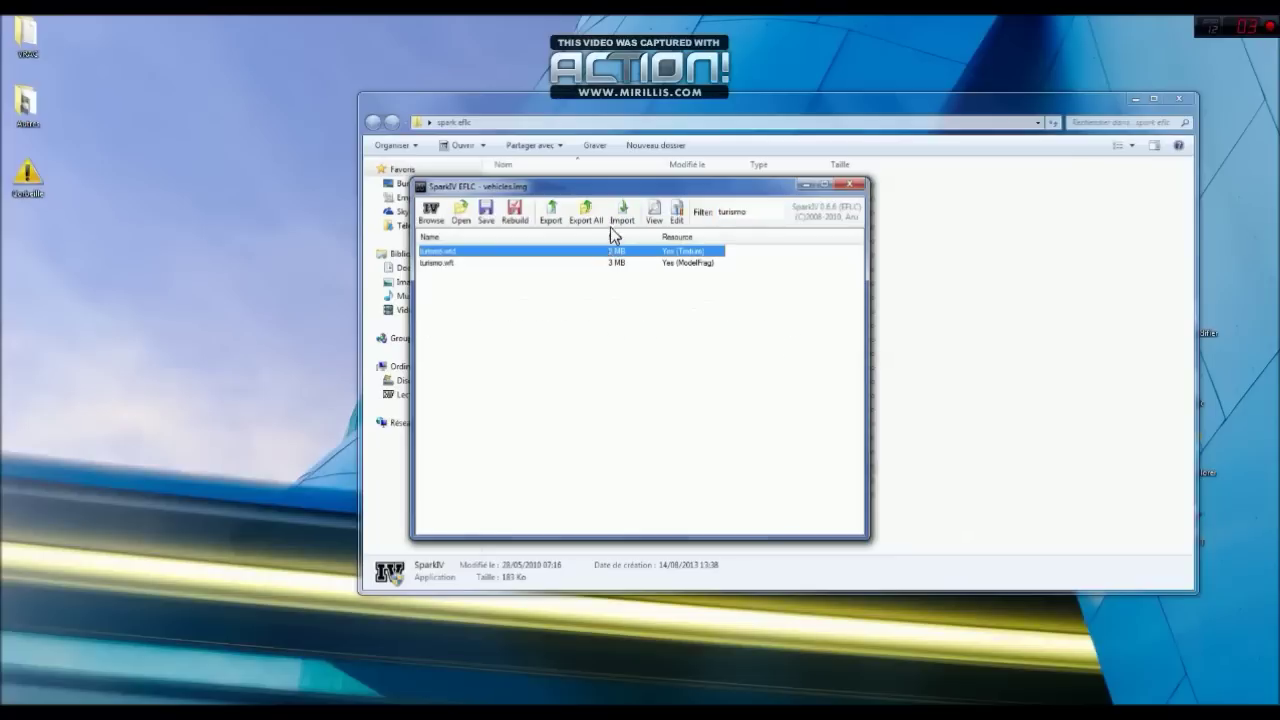
{"action": "left_click", "coordinate": [622, 216]}
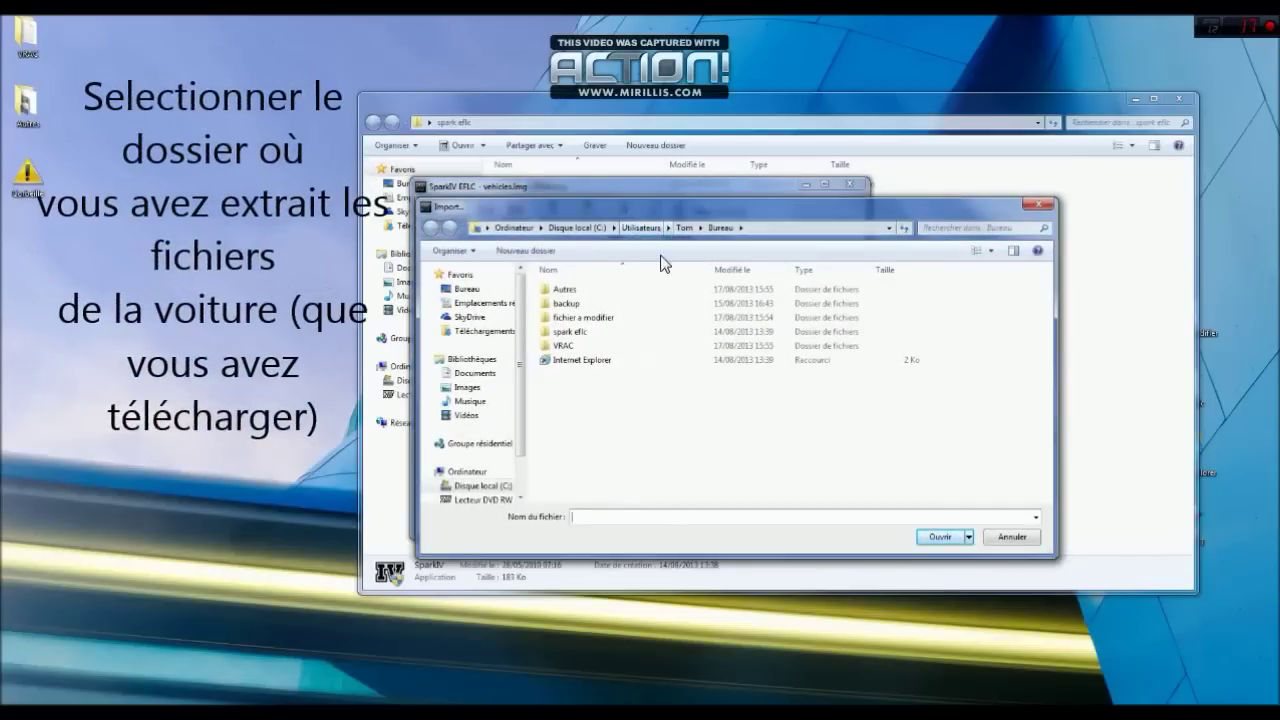
{"action": "double_click", "coordinate": [592, 317]}
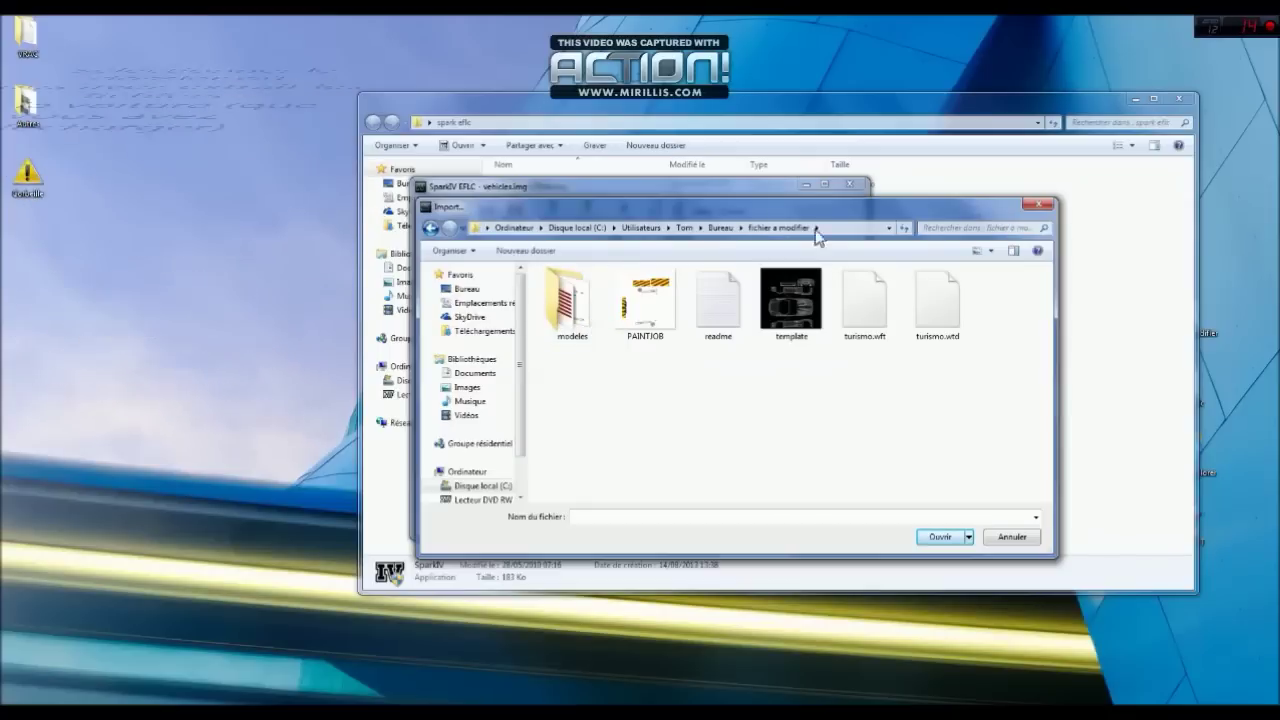
{"action": "left_click_drag", "start_coordinate": [814, 209], "coordinate": [817, 289]}
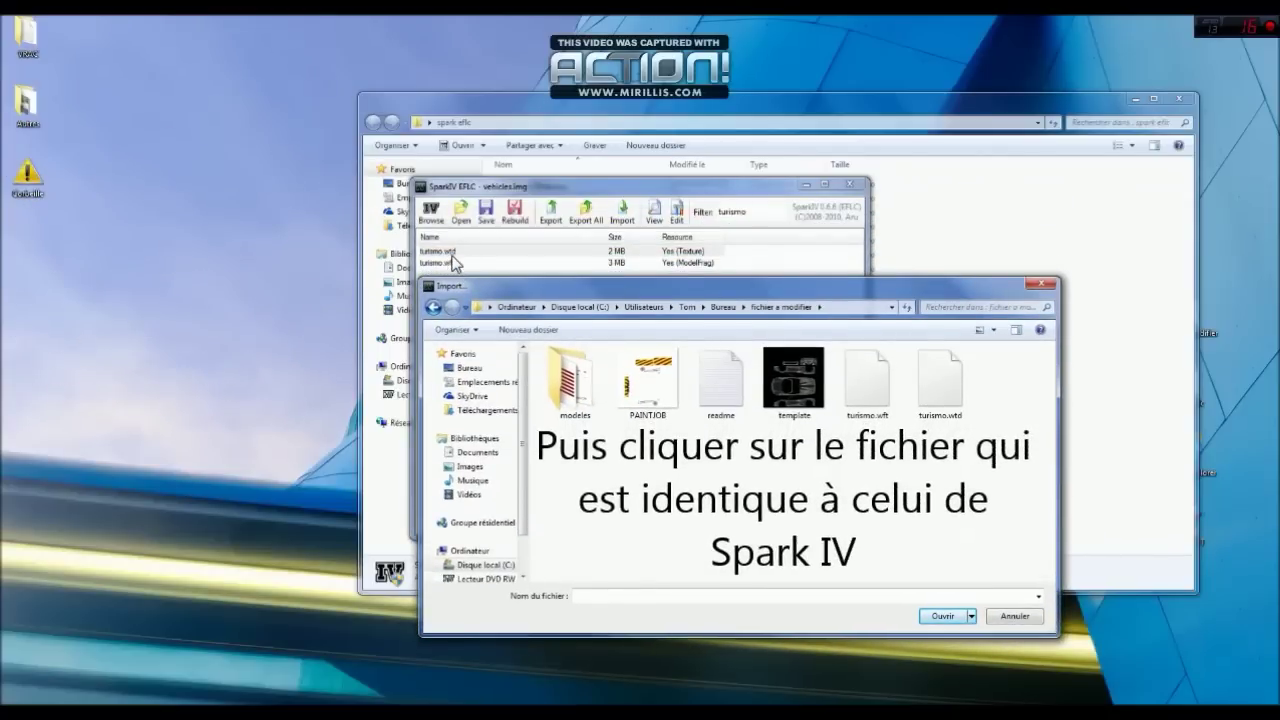
{"action": "left_click", "coordinate": [935, 385]}
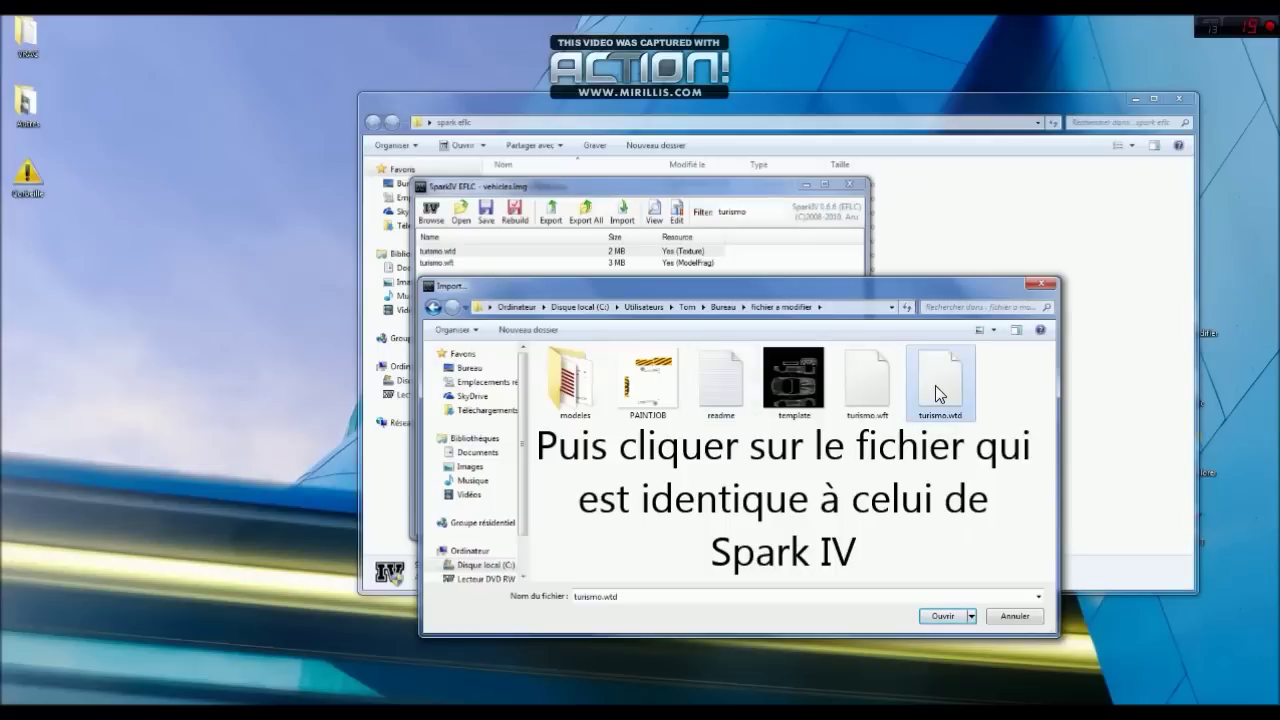
{"action": "left_click", "coordinate": [943, 616]}
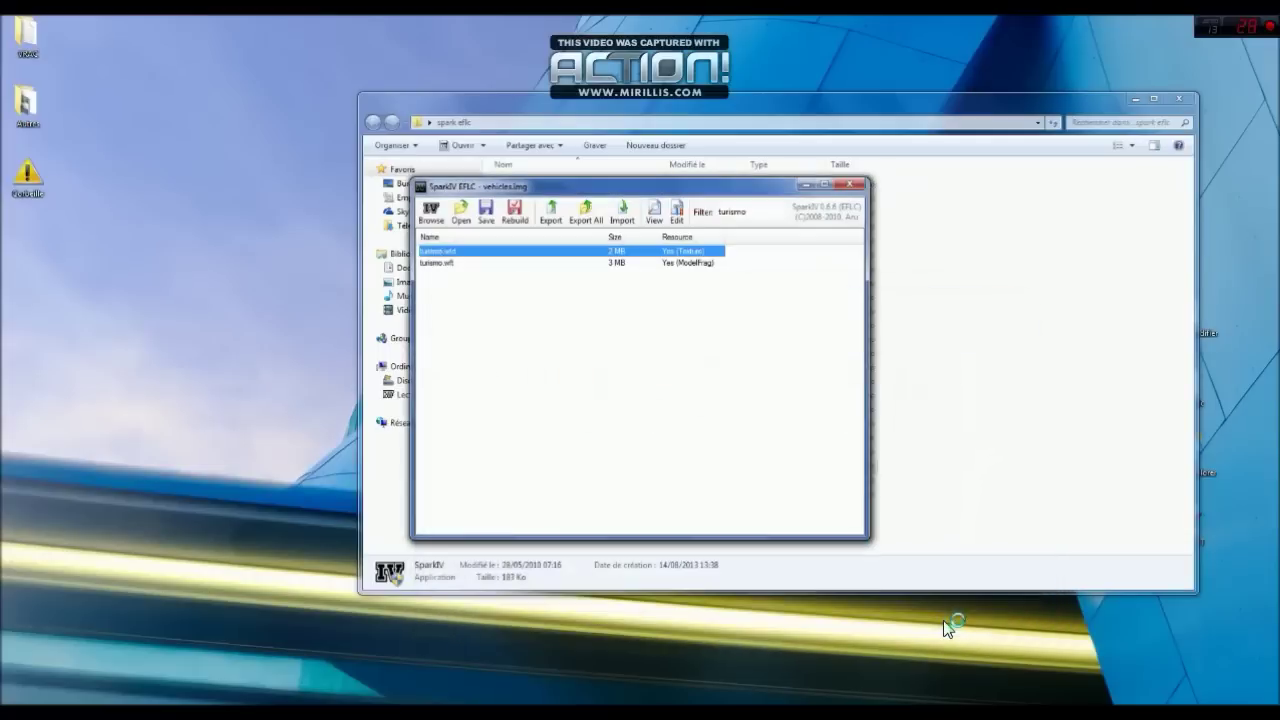
Import turismo.wft from "fichier a modifier" over the existing model file and save the vehicles.img archive.
{"action": "left_click", "coordinate": [573, 263]}
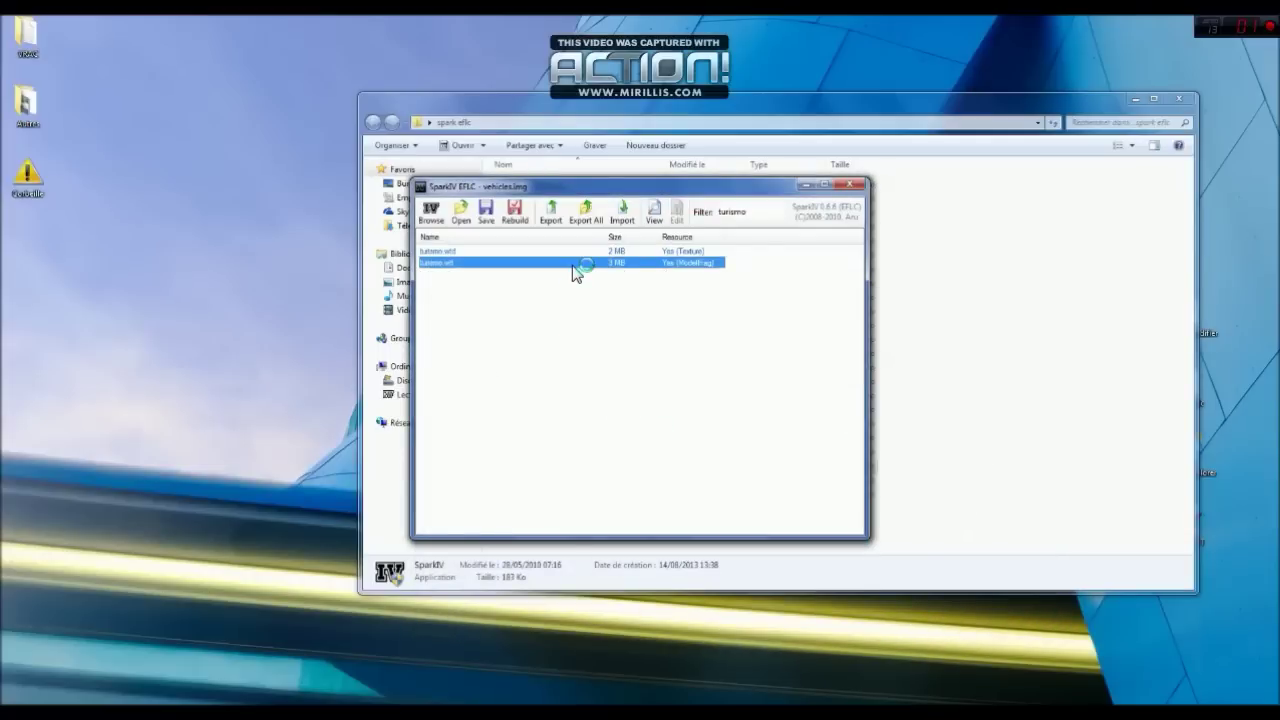
{"action": "left_click", "coordinate": [625, 214]}
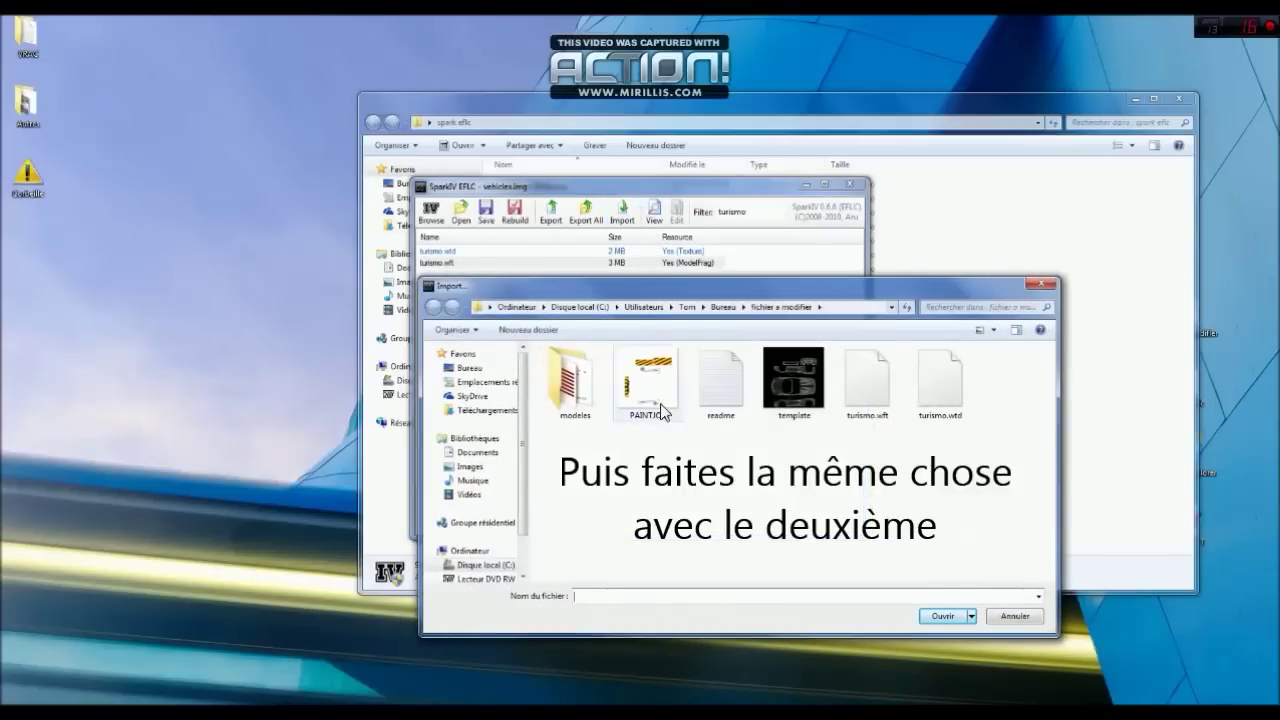
{"action": "left_click", "coordinate": [875, 417]}
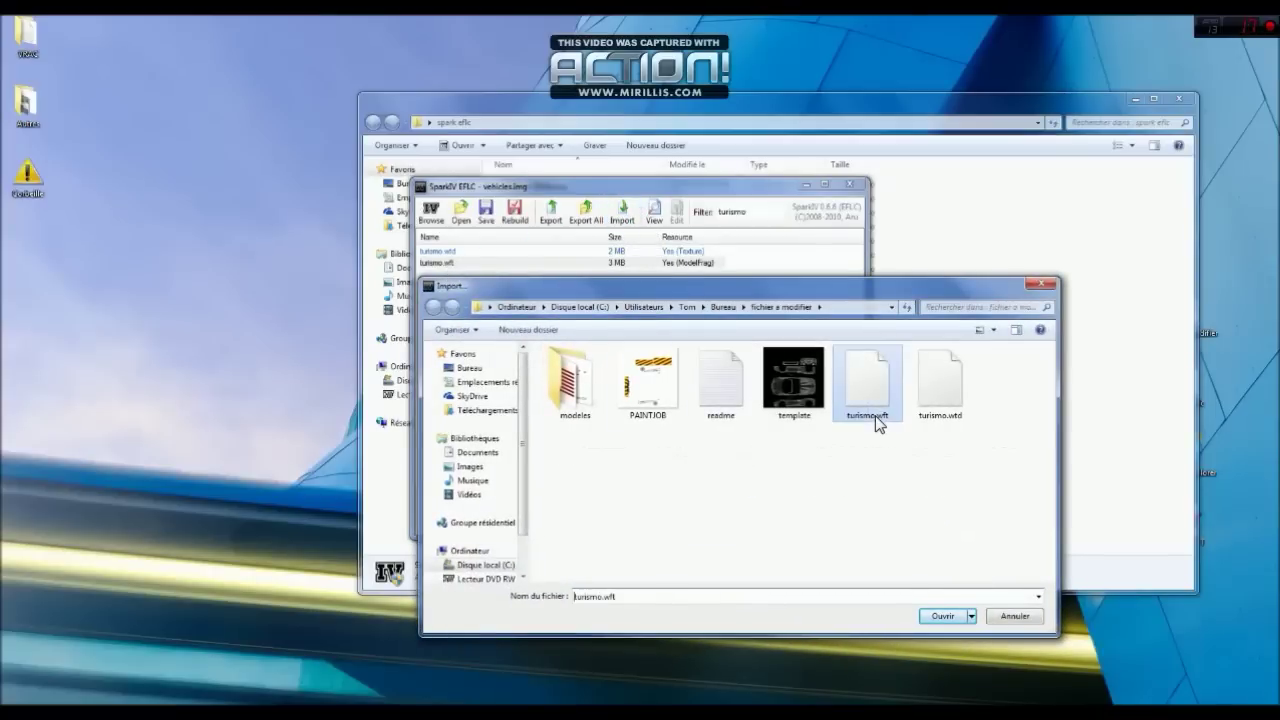
{"action": "left_click", "coordinate": [935, 617]}
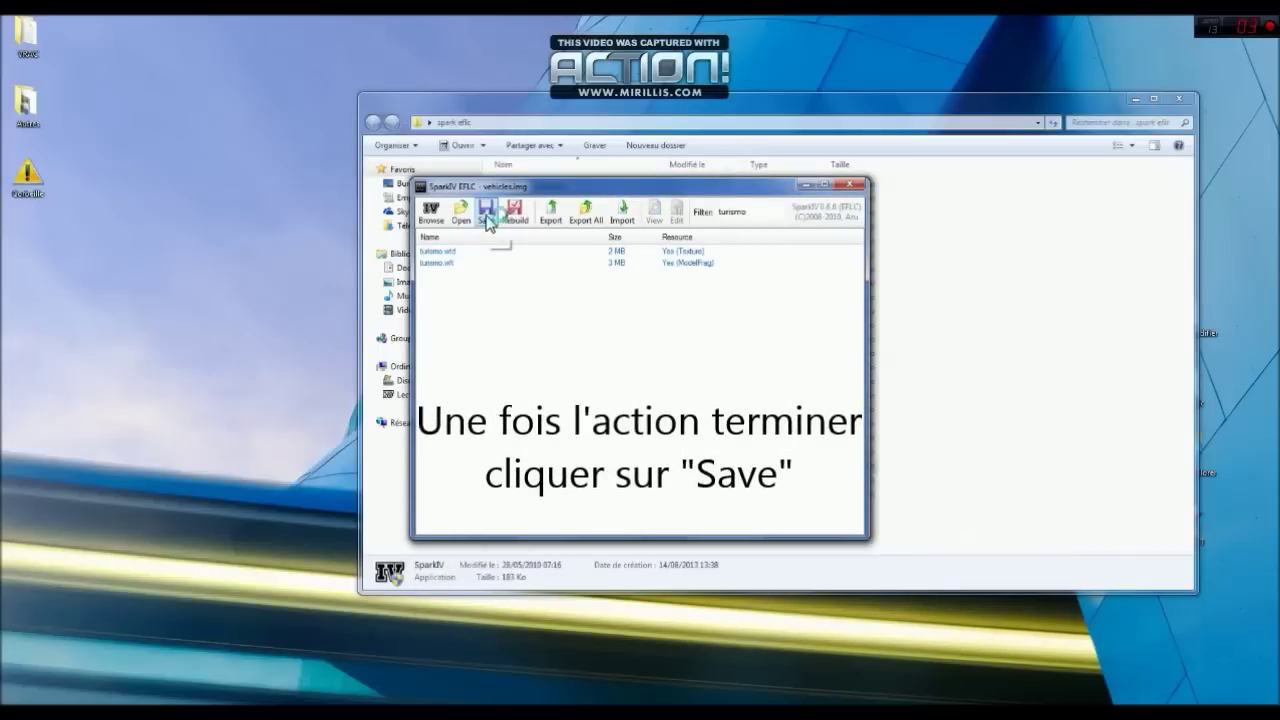
{"action": "left_click", "coordinate": [487, 214]}
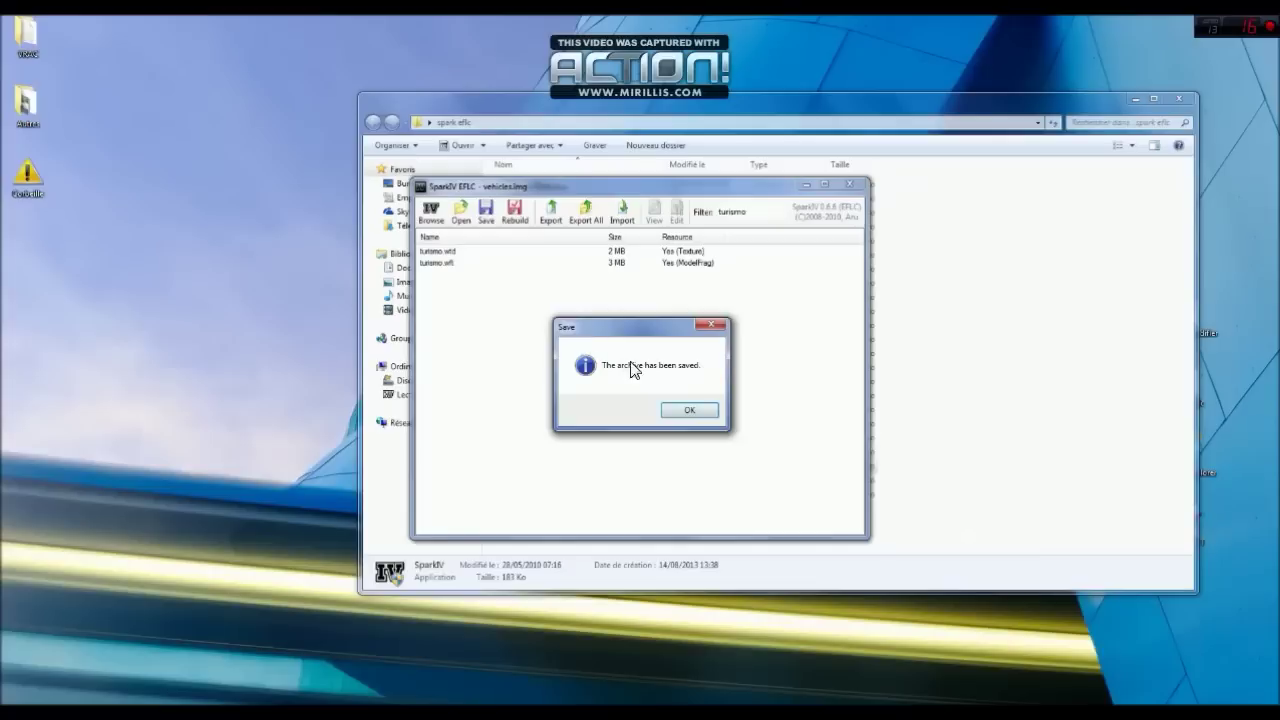
{"action": "left_click", "coordinate": [689, 410]}
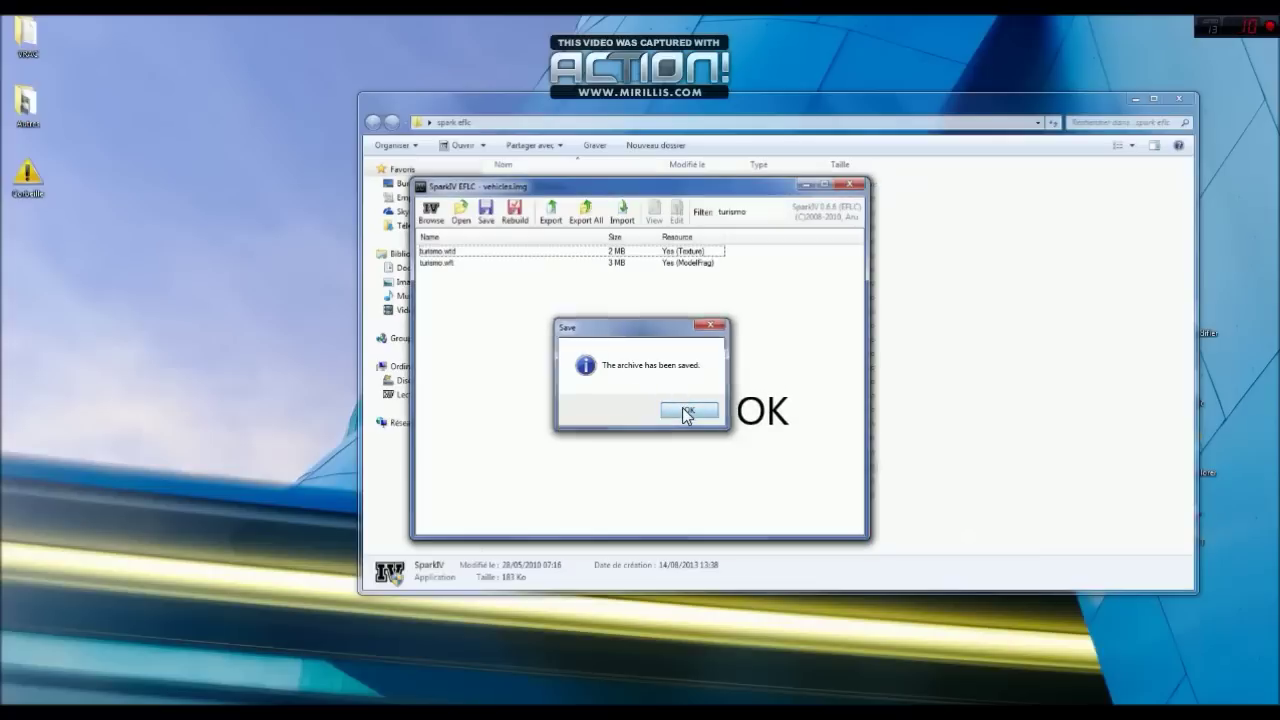
Open turismo.wtd from the vehicles.img archive for texture editing and select the 458_sign_1 texture.
{"action": "left_click", "coordinate": [646, 257]}
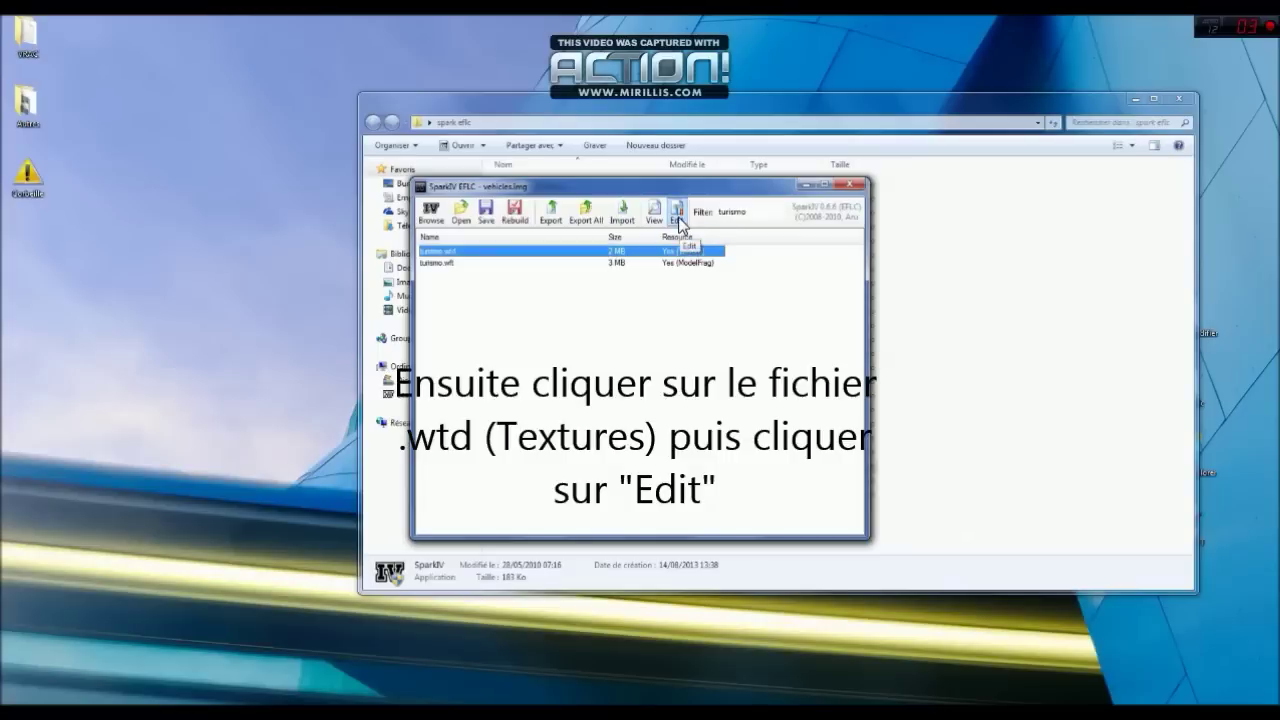
{"action": "left_click", "coordinate": [678, 214]}
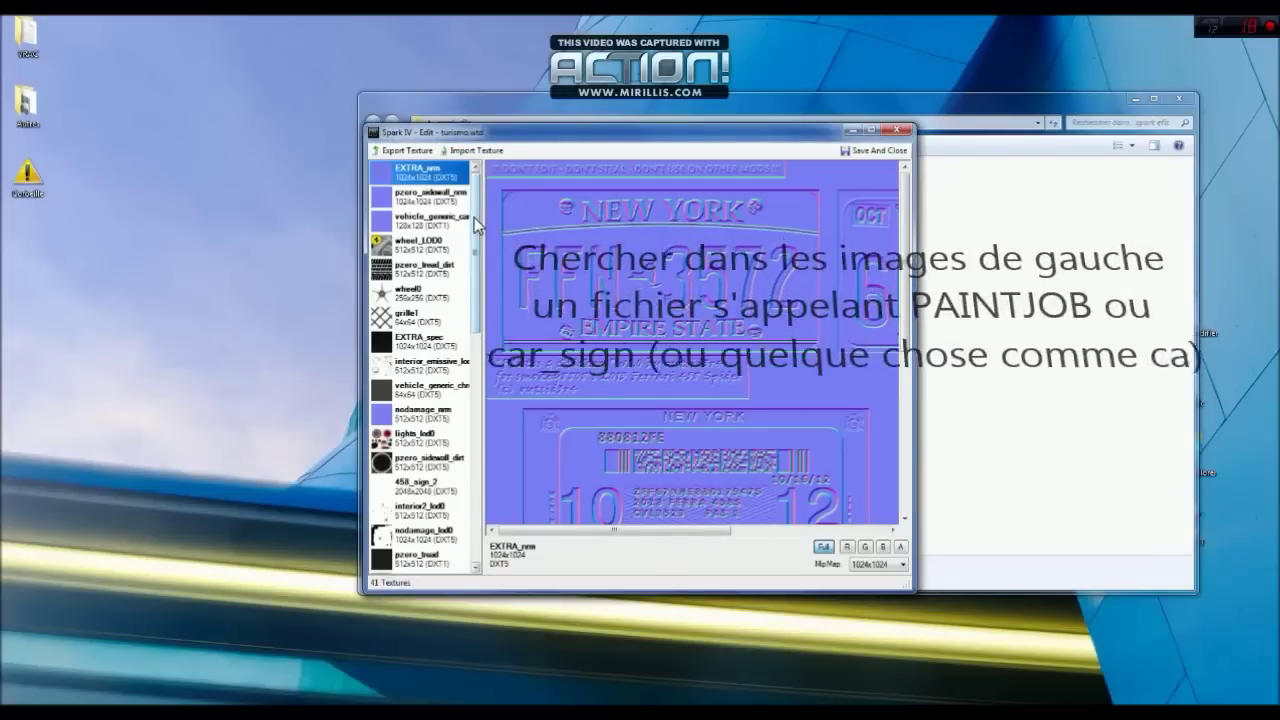
{"action": "left_click_drag", "start_coordinate": [474, 215], "coordinate": [474, 322]}
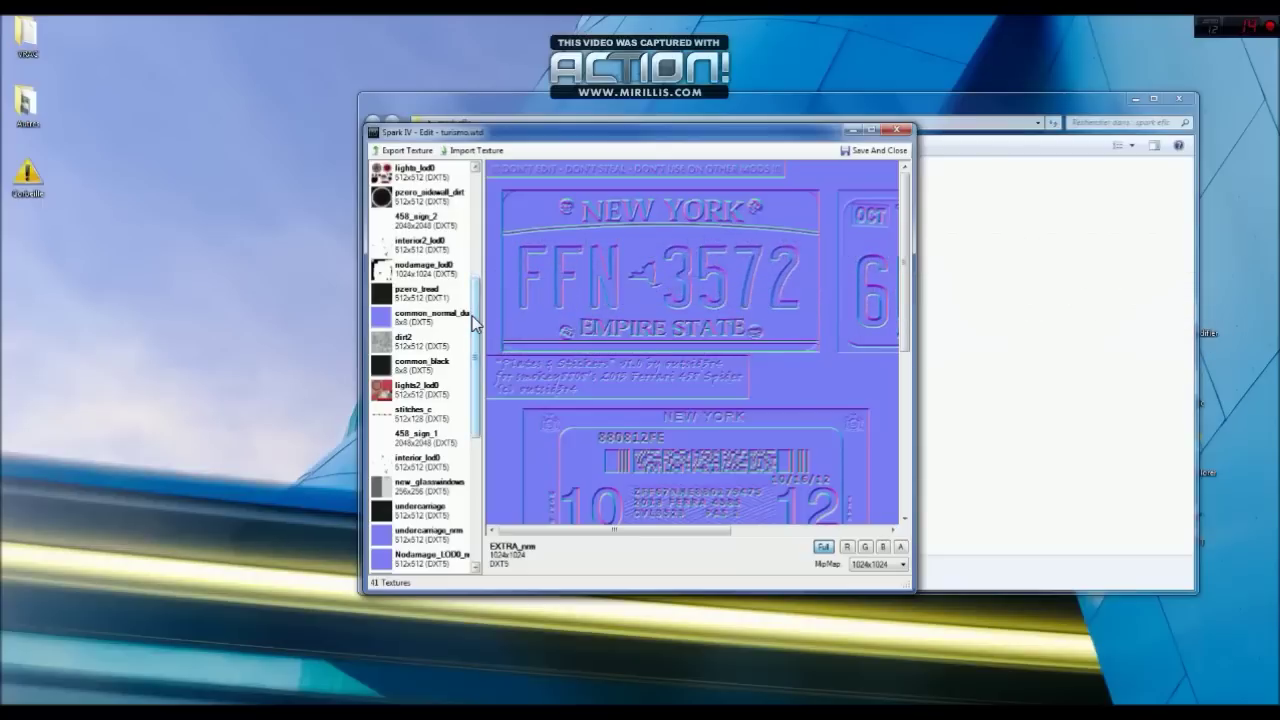
{"action": "left_click", "coordinate": [415, 443]}
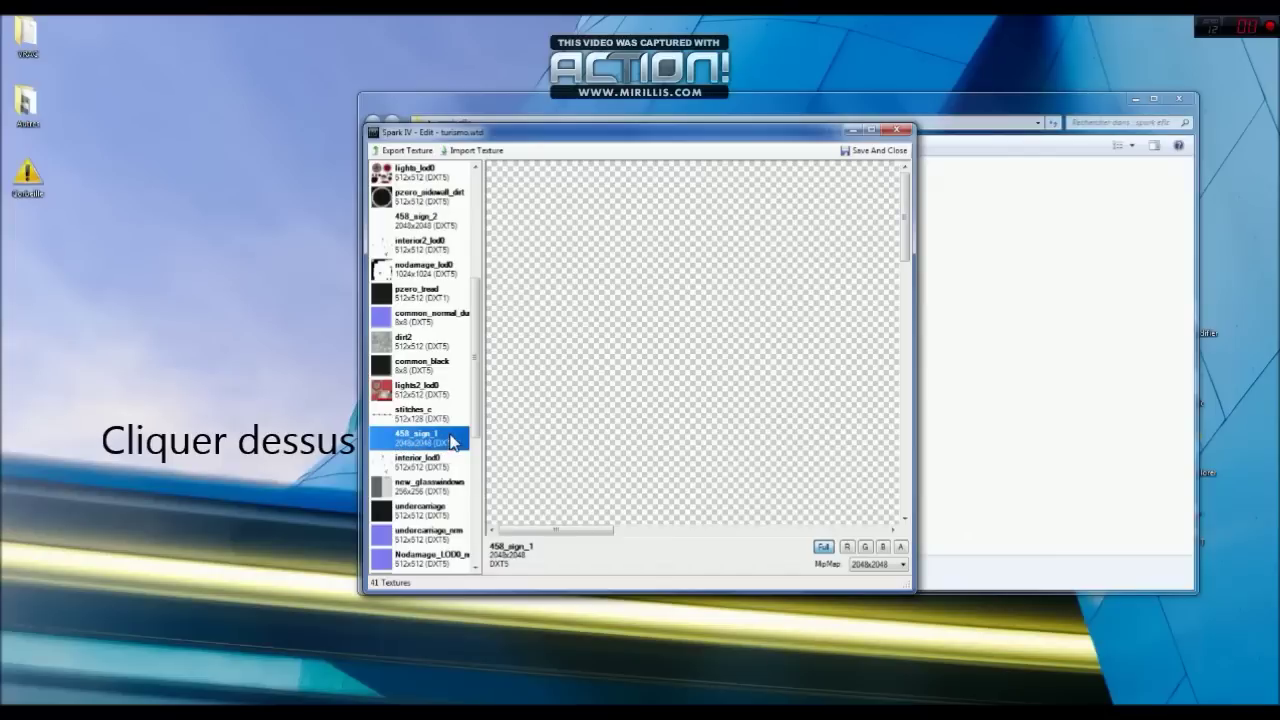
Rename the PAINTJOB image in "fichier a modifier" to 458_sign_1 and import it over the selected texture.
{"action": "left_click", "coordinate": [497, 155]}
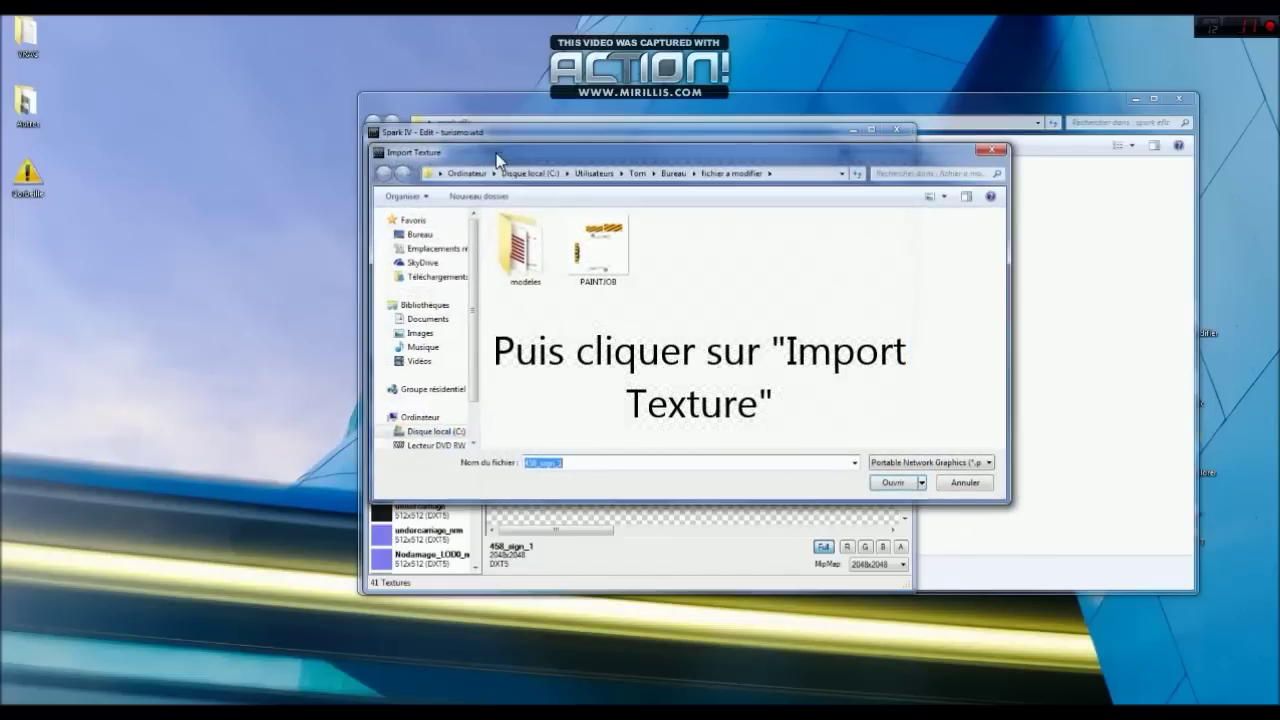
{"action": "right_click", "coordinate": [603, 286]}
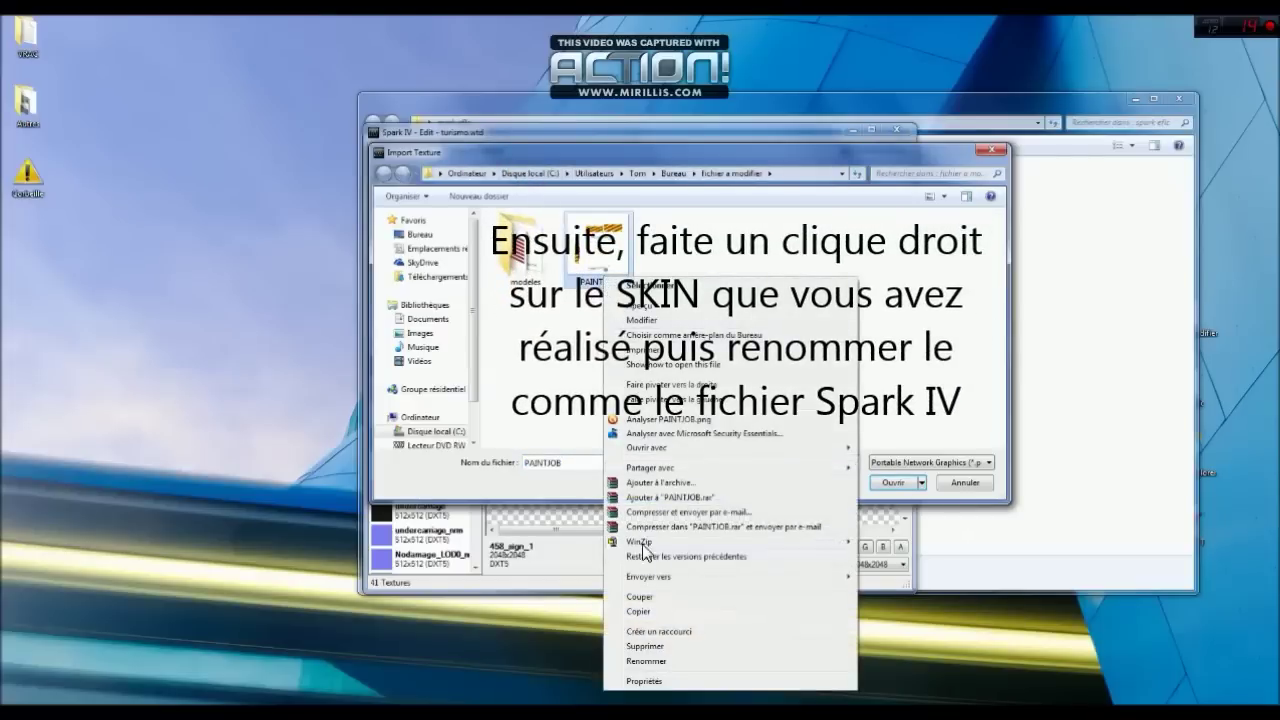
{"action": "left_click", "coordinate": [648, 661]}
{"action": "left_click_drag", "start_coordinate": [638, 148], "coordinate": [757, 147]}
{"action": "right_click", "coordinate": [740, 268]}
{"action": "left_click", "coordinate": [805, 648]}
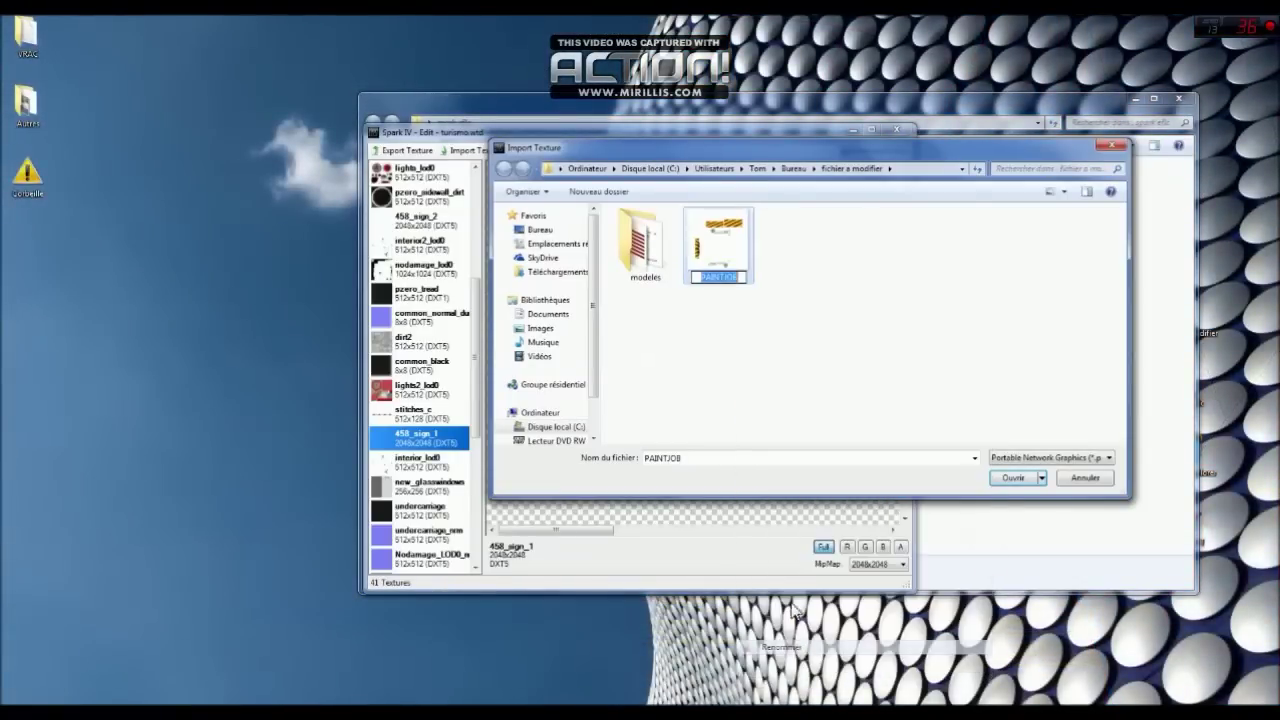
{"action": "type", "text": "458"}
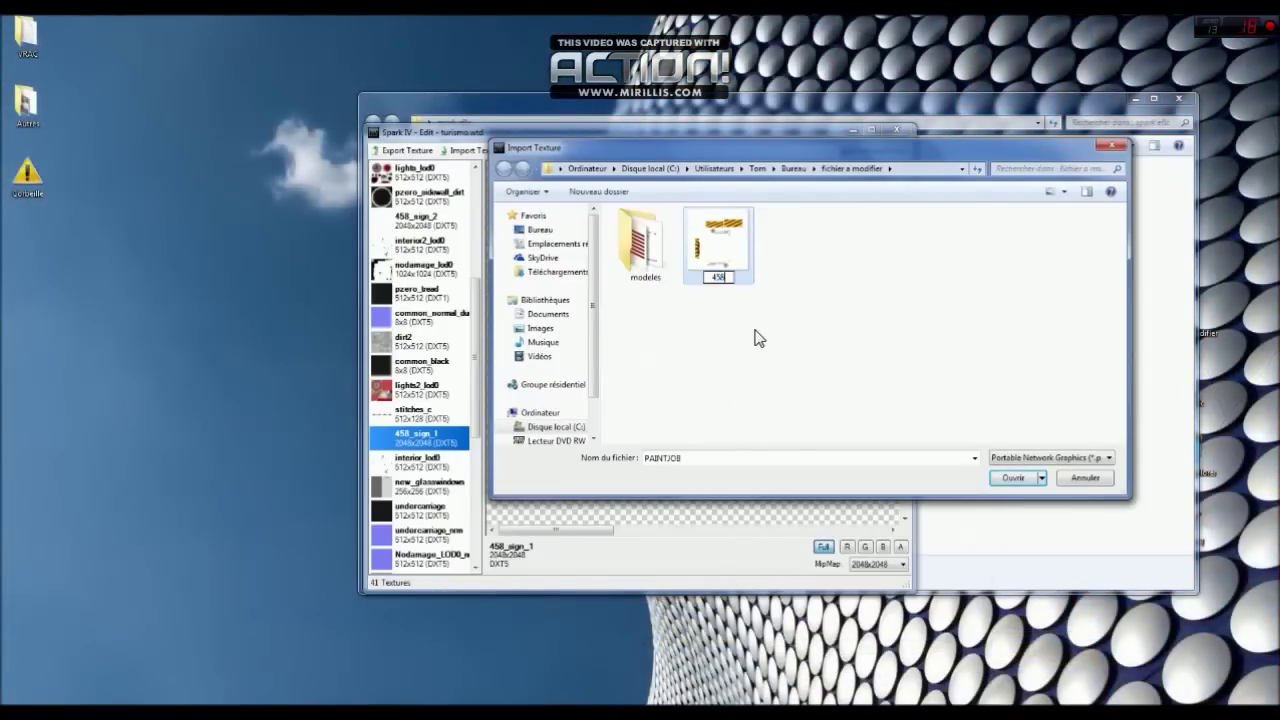
{"action": "type", "text": "_sign_1"}
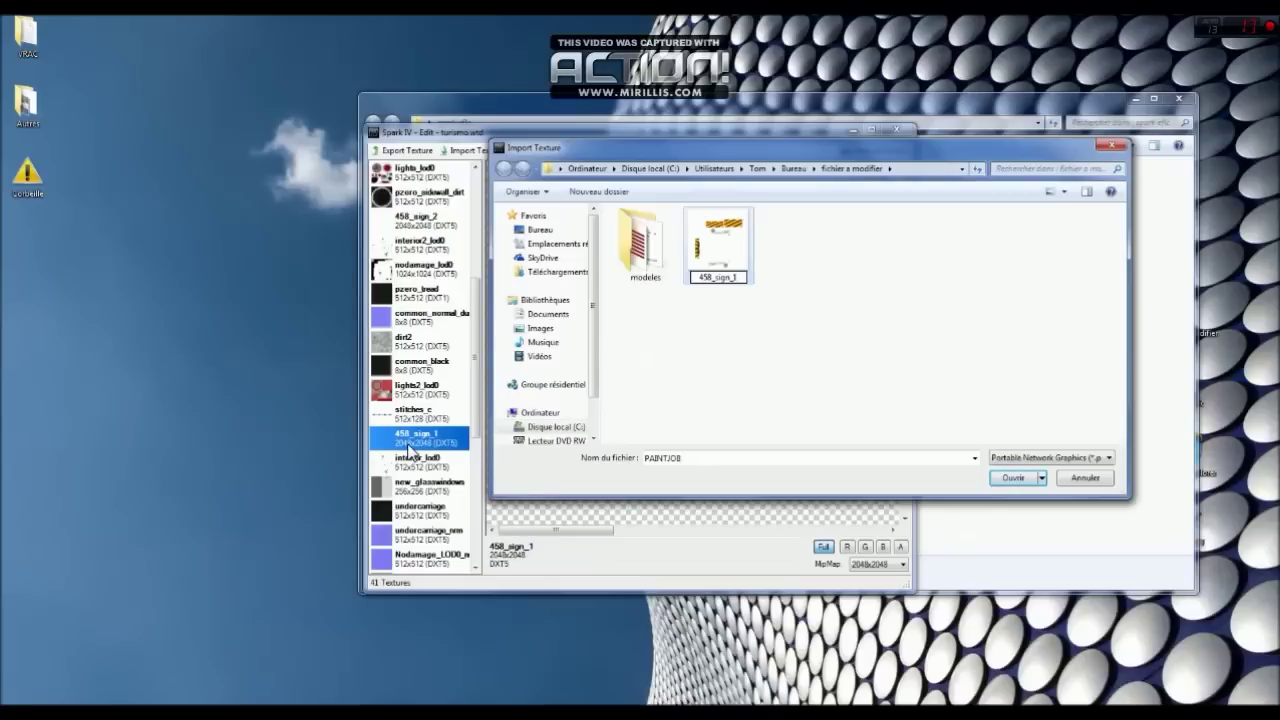
{"action": "left_click", "coordinate": [725, 282]}
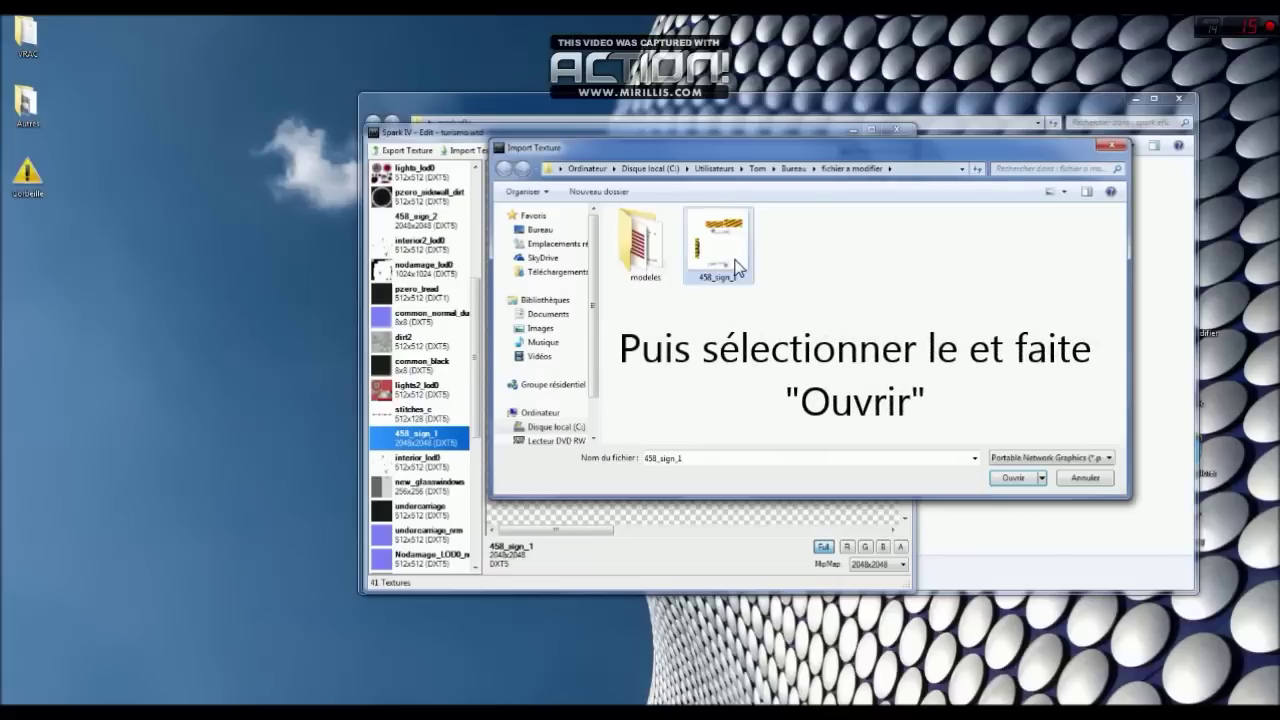
{"action": "left_click", "coordinate": [1016, 479]}
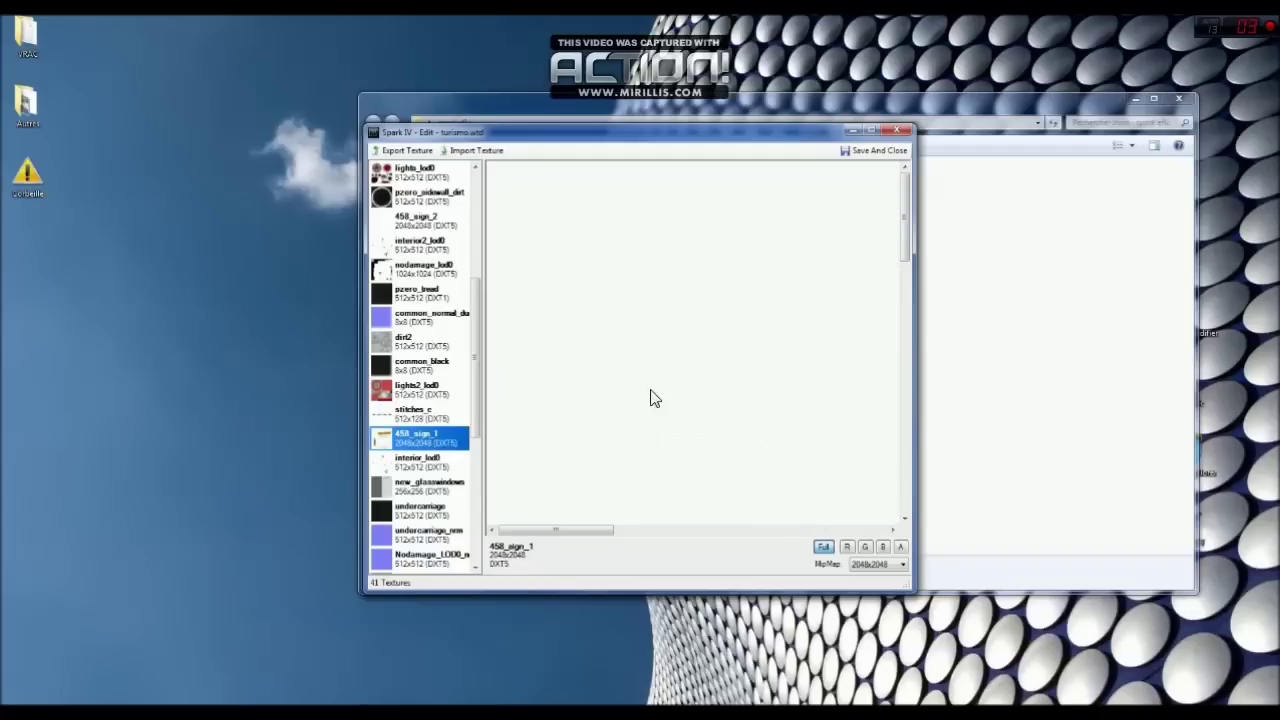
View the imported 458_sign_1 texture in a maximized editor to check the livery graphics, and restore the window size.
{"action": "left_click", "coordinate": [871, 135]}
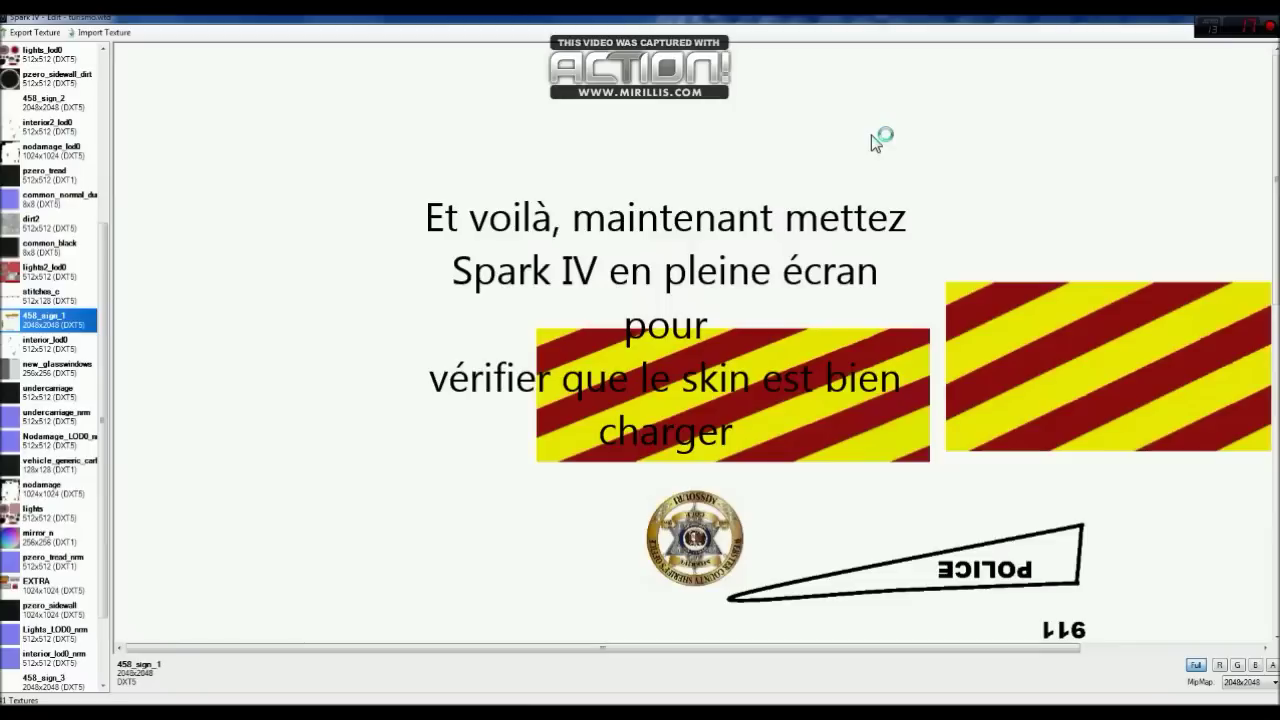
{"action": "left_click_drag", "start_coordinate": [600, 660], "coordinate": [809, 646]}
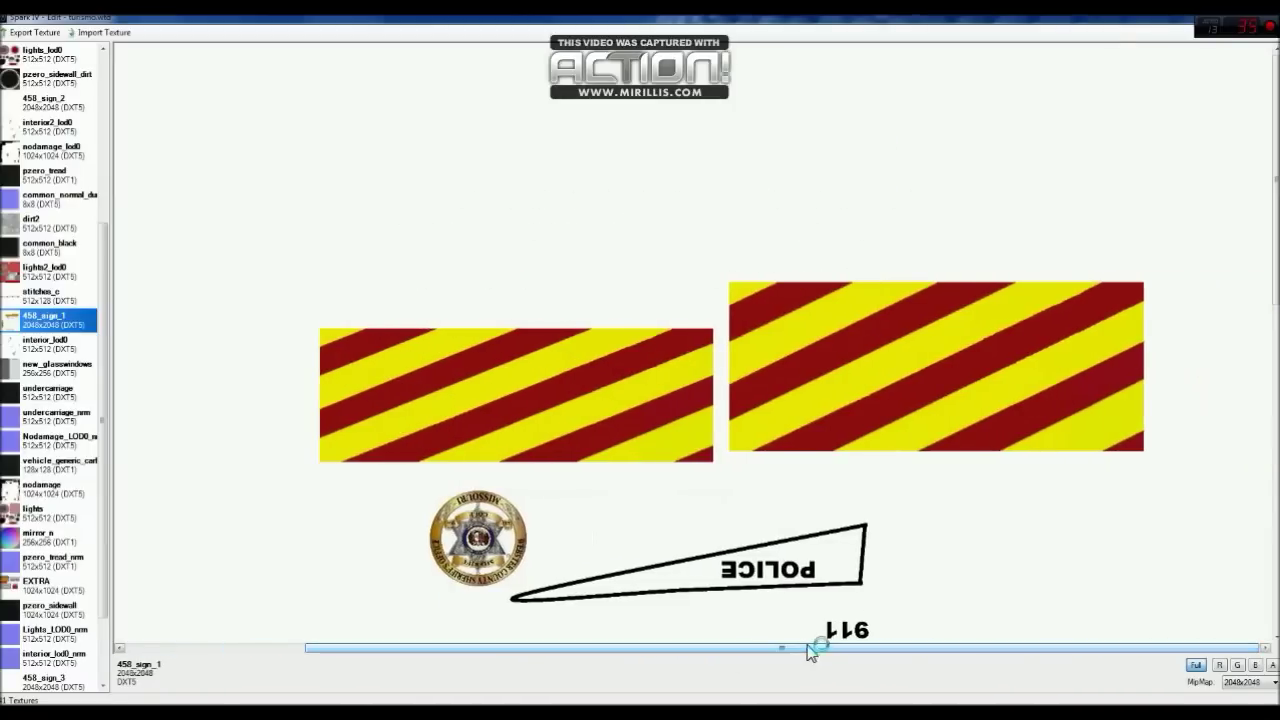
{"action": "left_click_drag", "start_coordinate": [1276, 172], "coordinate": [1268, 400]}
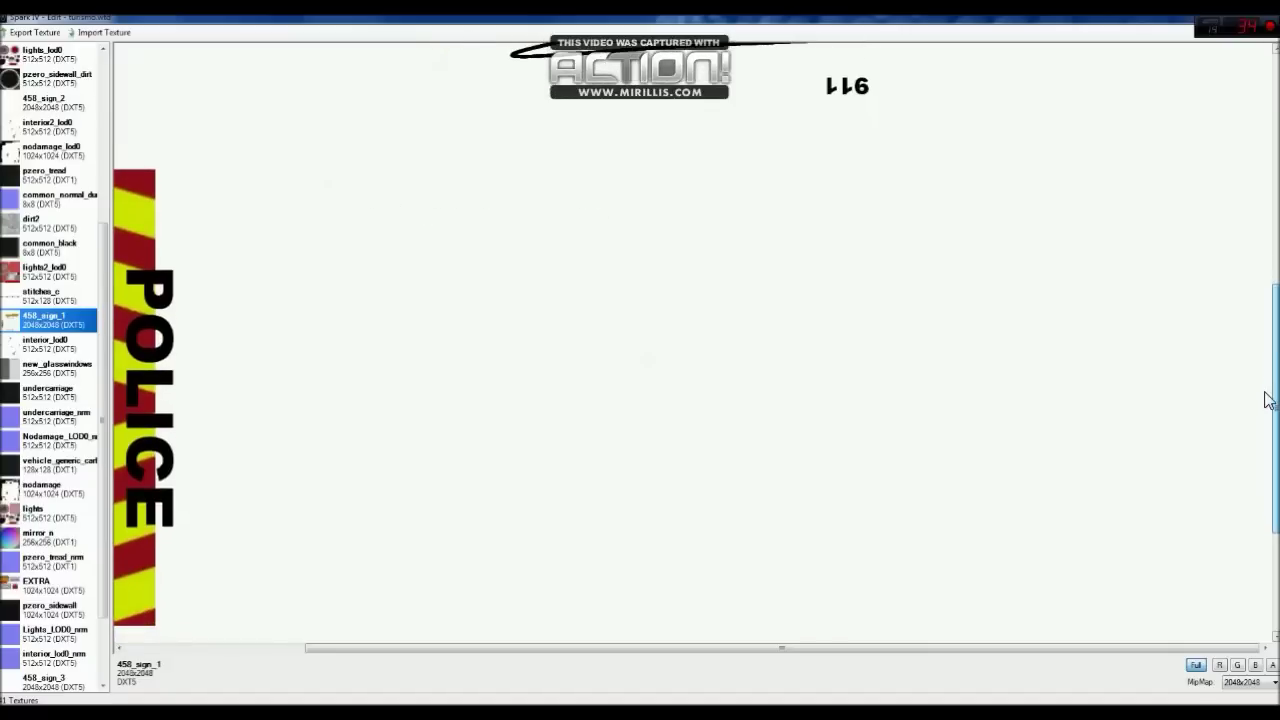
{"action": "left_click", "coordinate": [1243, 20]}
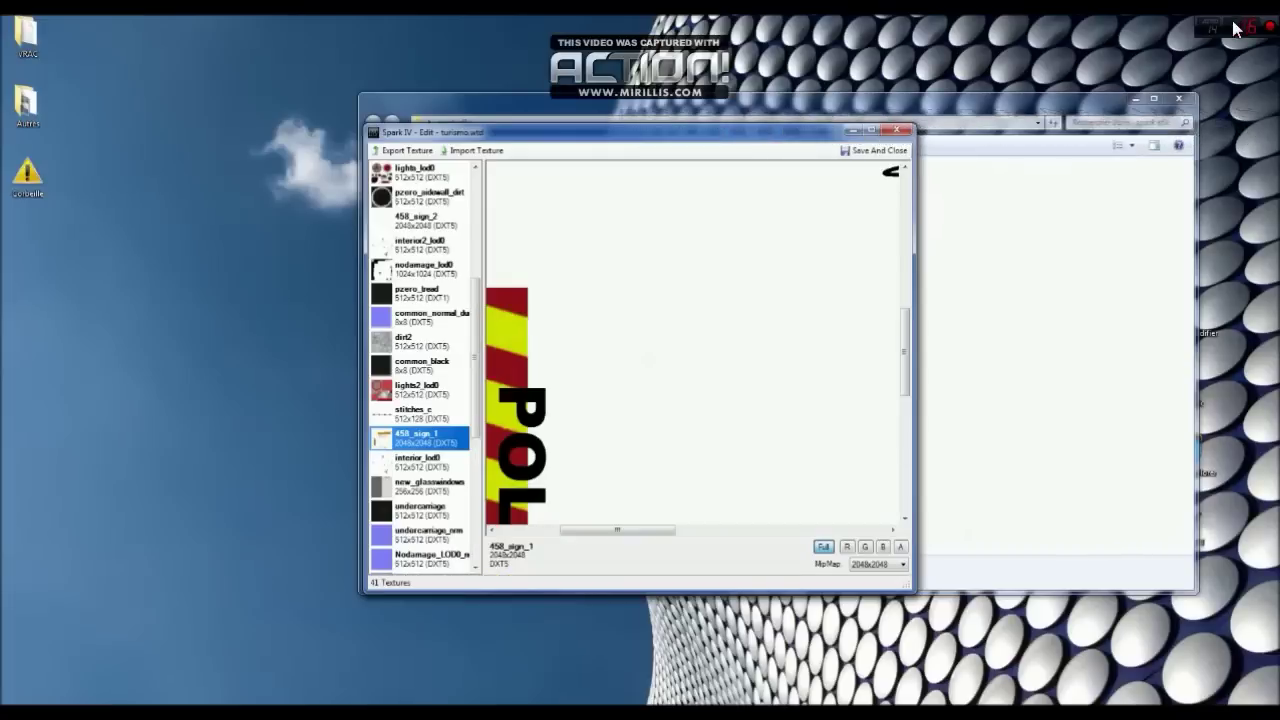
Save the texture edits and the vehicles.img archive, and close SparkIV and the "spark eflc" folder.
{"action": "left_click", "coordinate": [888, 152]}
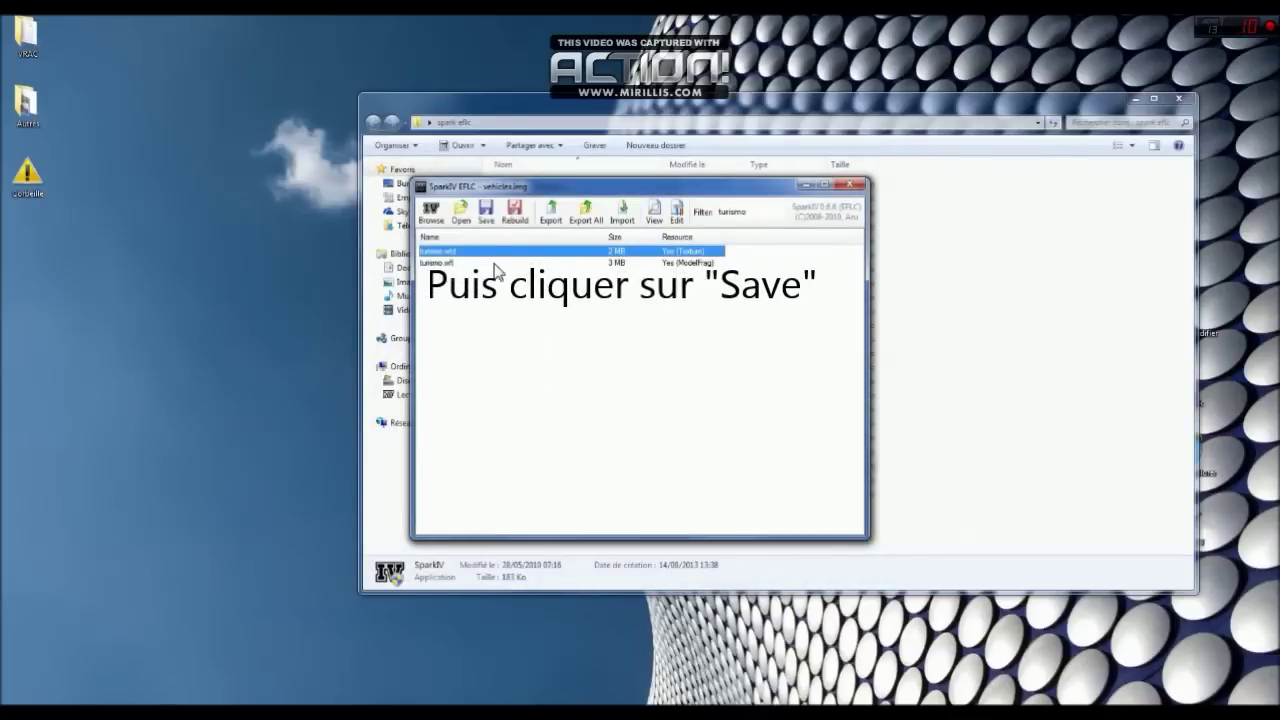
{"action": "left_click", "coordinate": [487, 215]}
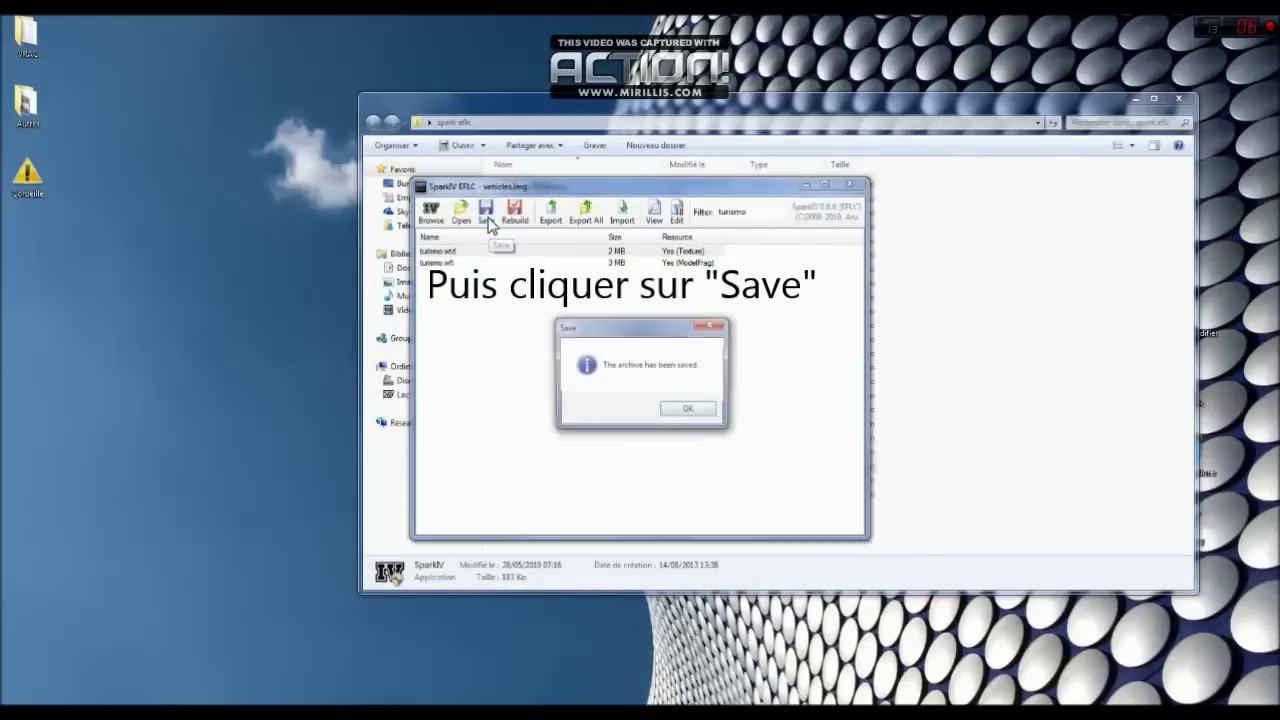
{"action": "left_click", "coordinate": [689, 410]}
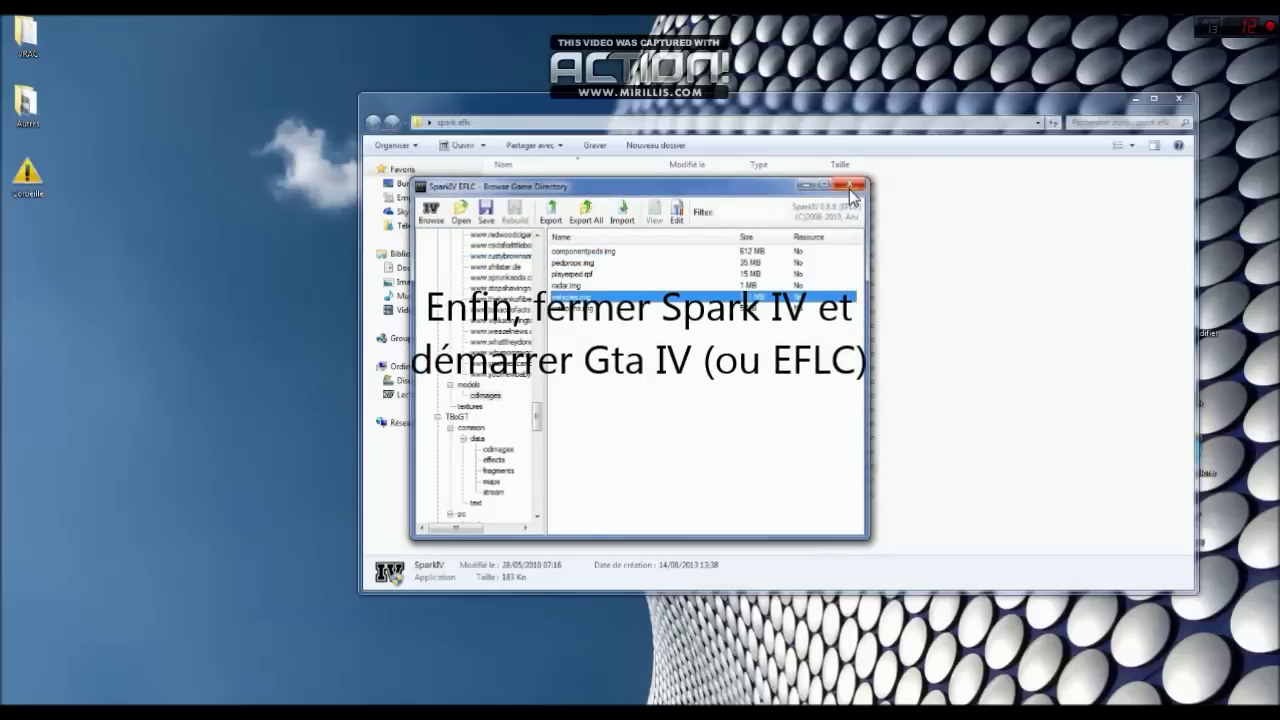
{"action": "left_click", "coordinate": [849, 186]}
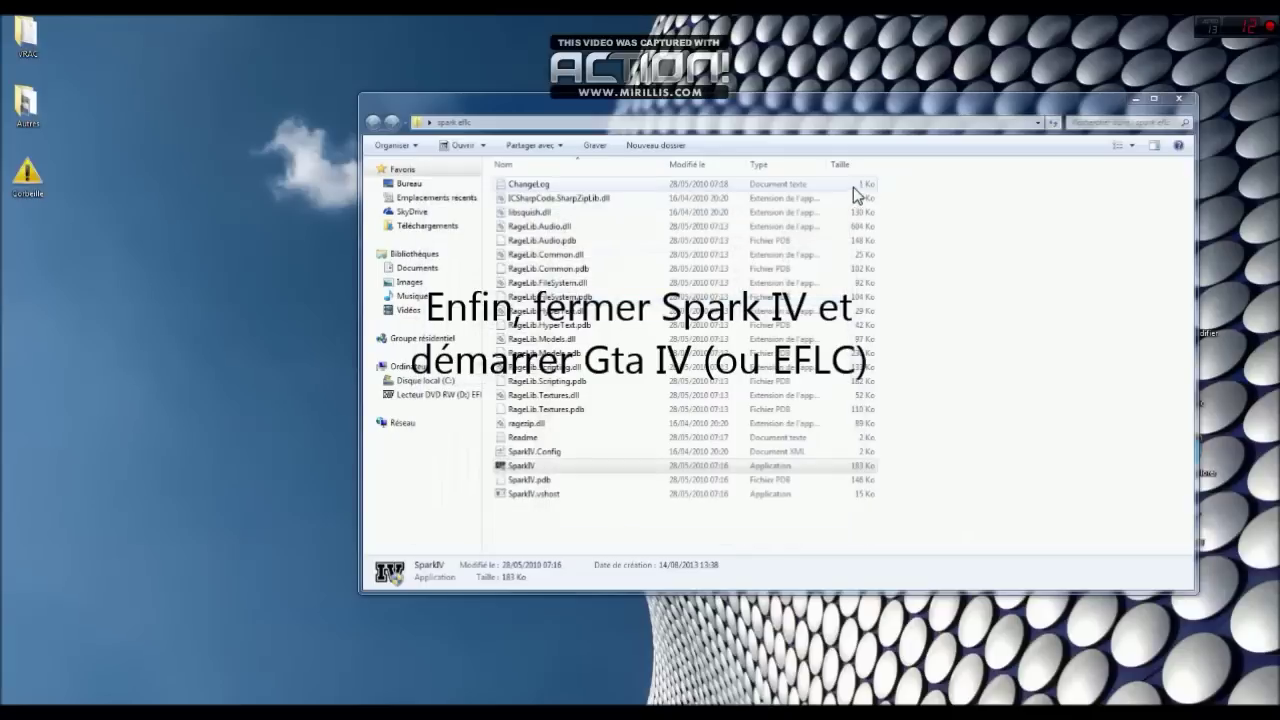
{"action": "left_click", "coordinate": [1177, 101]}
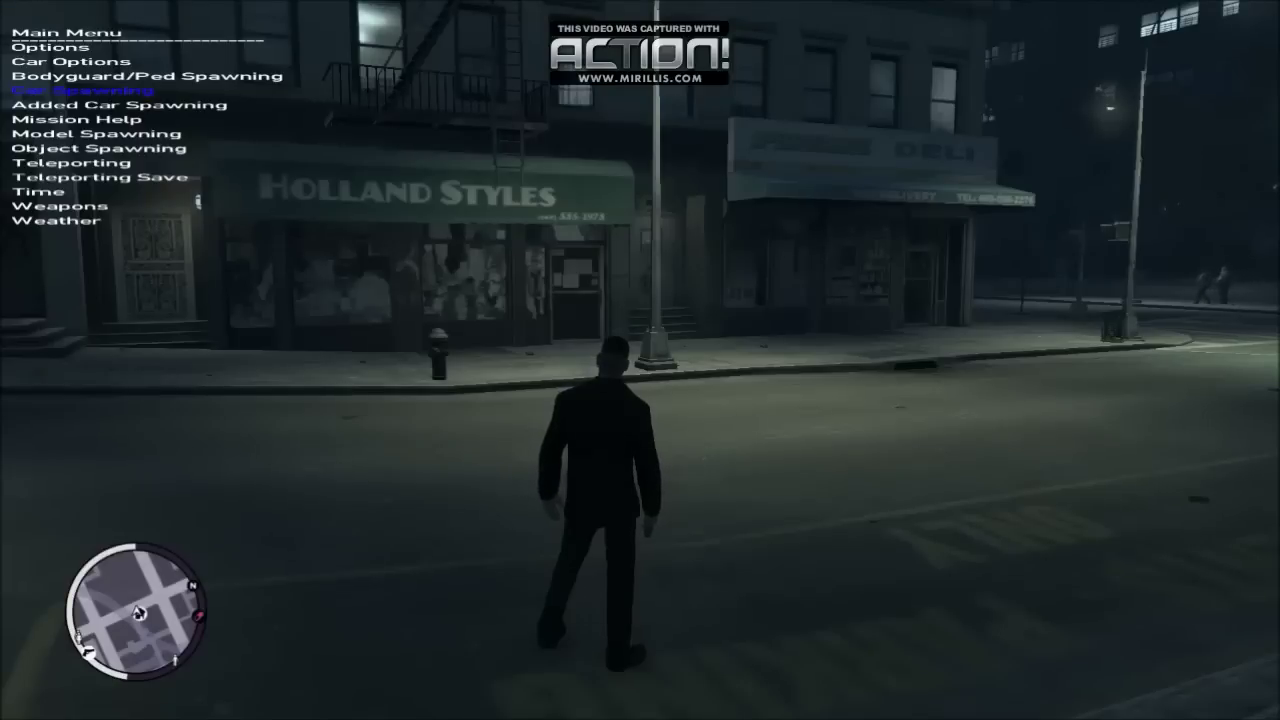
Switch to the EFLC game and spawn the Turismo through the trainer's car spawning options.
{"action": "key", "text": "Return"}
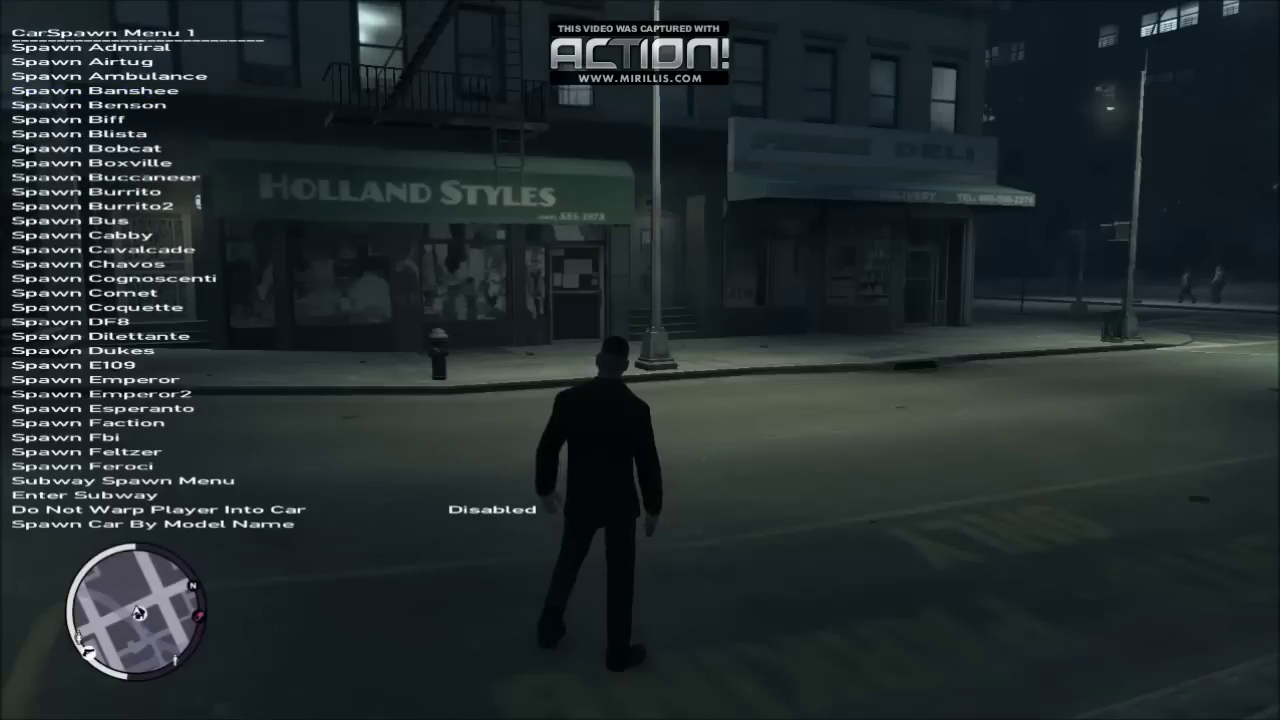
{"action": "key", "text": "Left"}
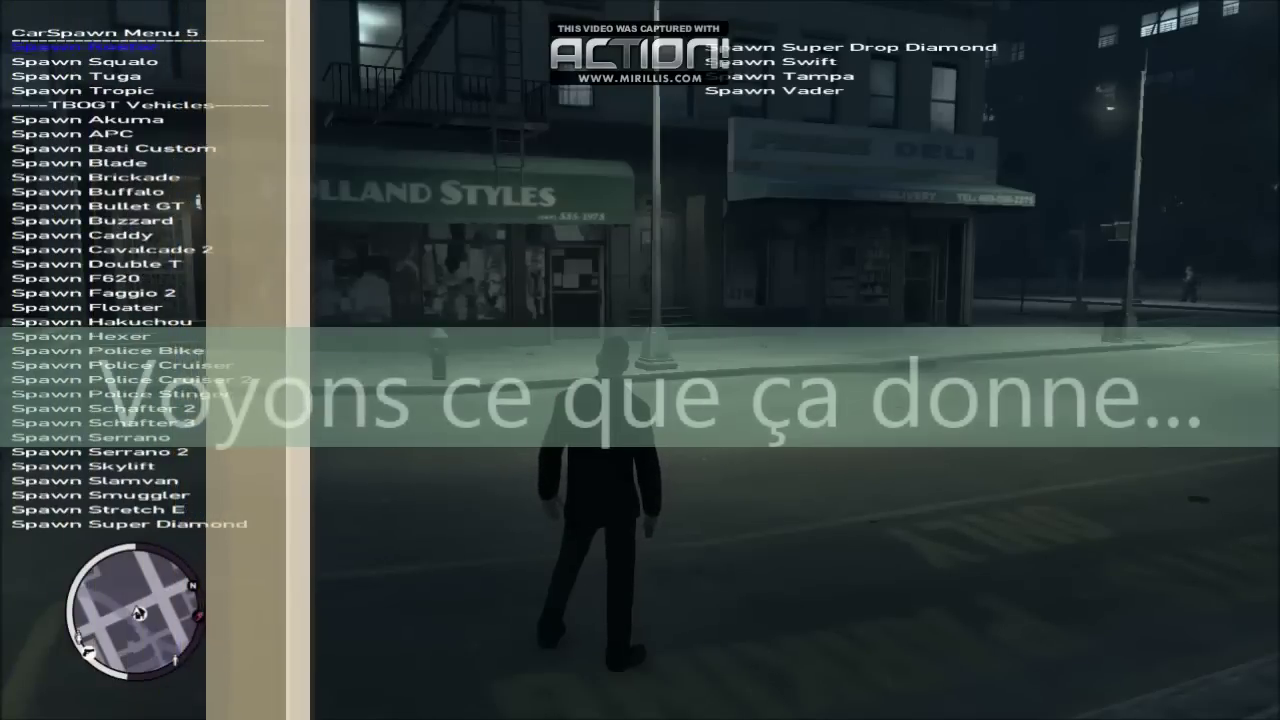
{"action": "key", "text": "Left"}
{"action": "key", "text": "Up"}
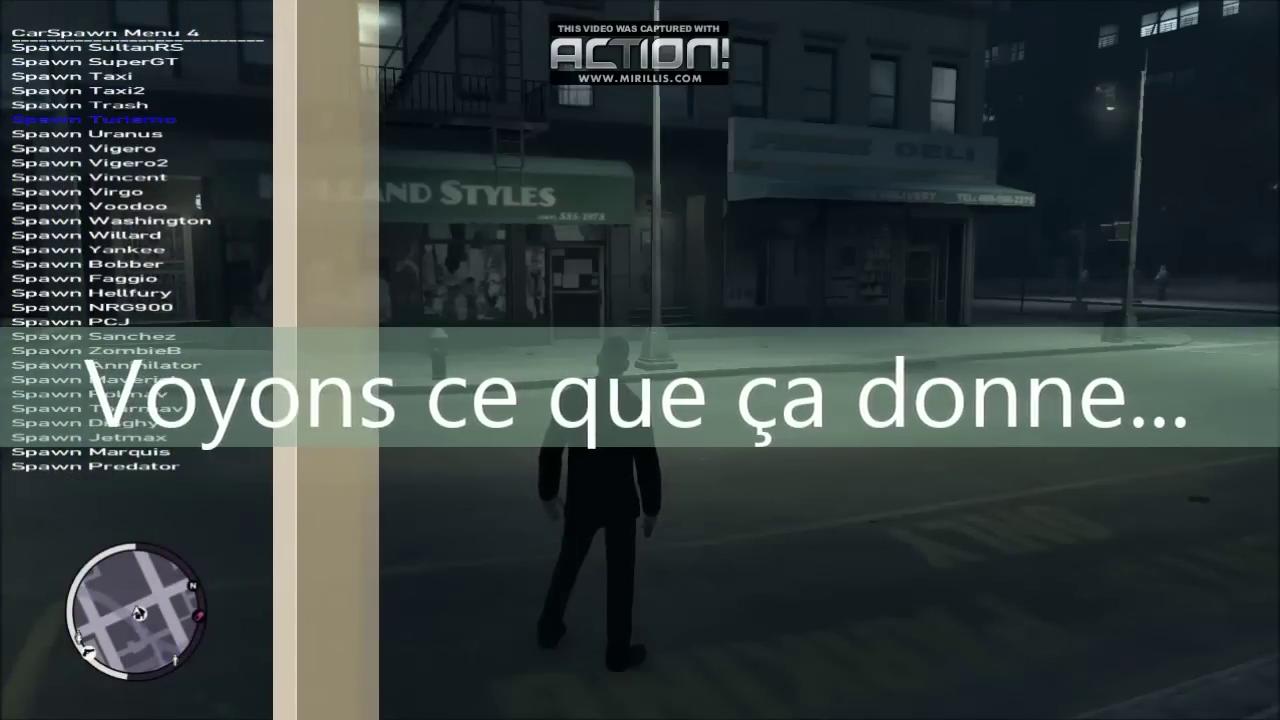
{"action": "key", "text": "Return"}
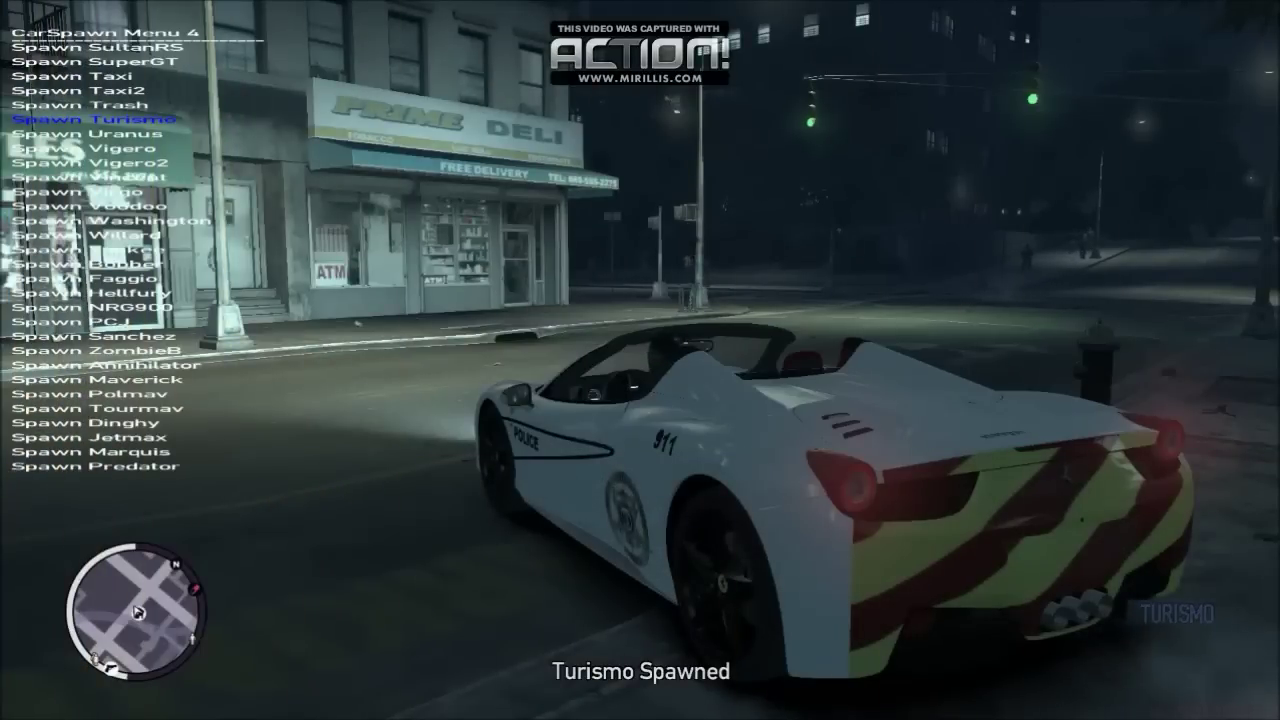
{"action": "key", "text": "BackSpace"}
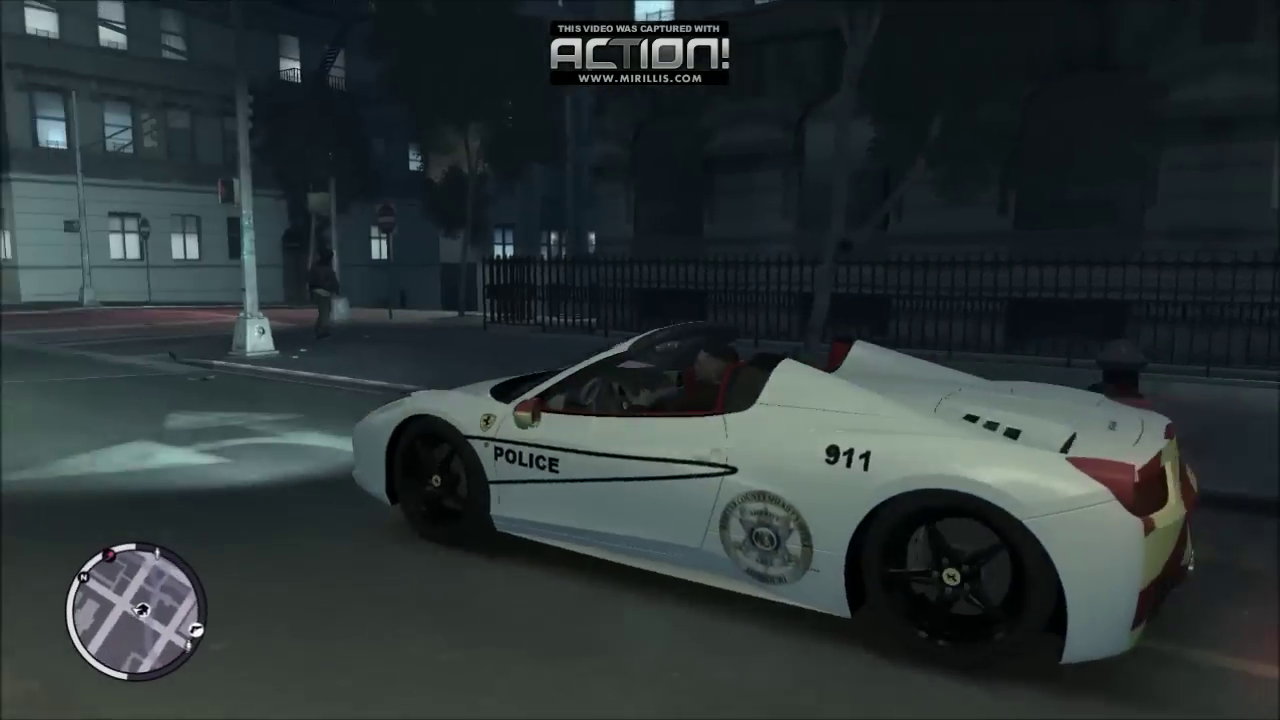
{"action": "key", "text": "w"}
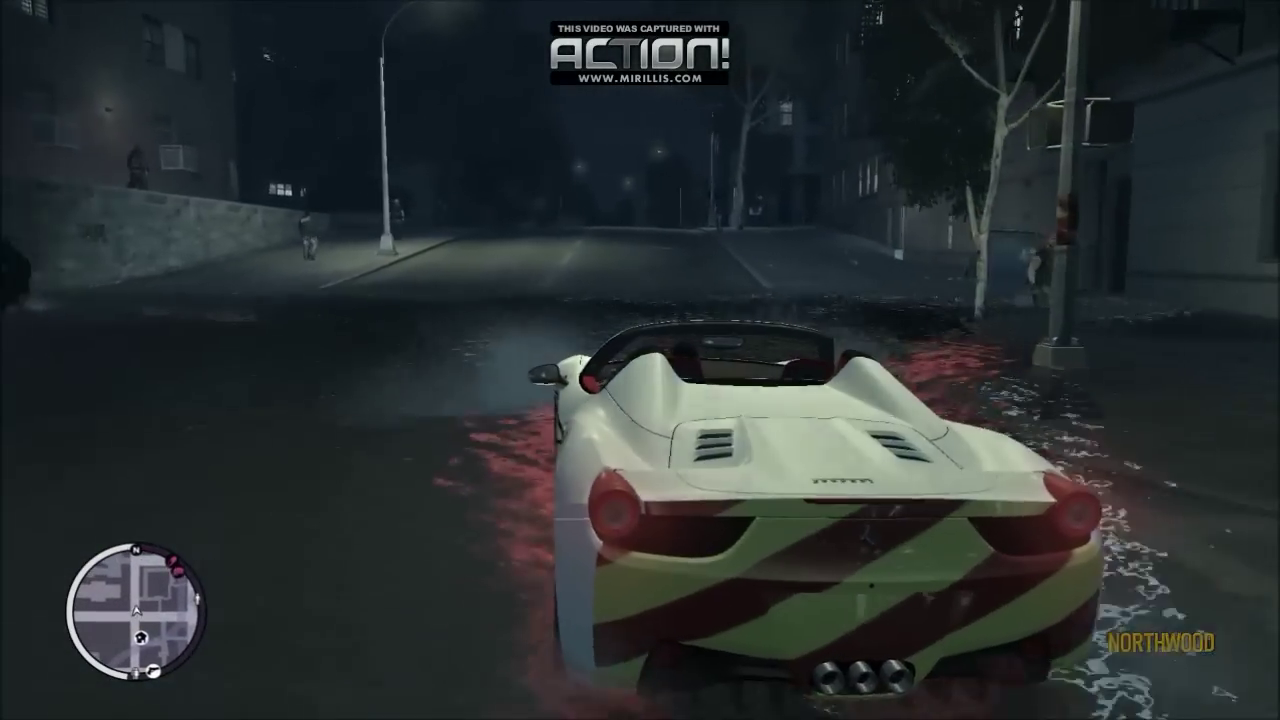
{"action": "key", "text": "a"}
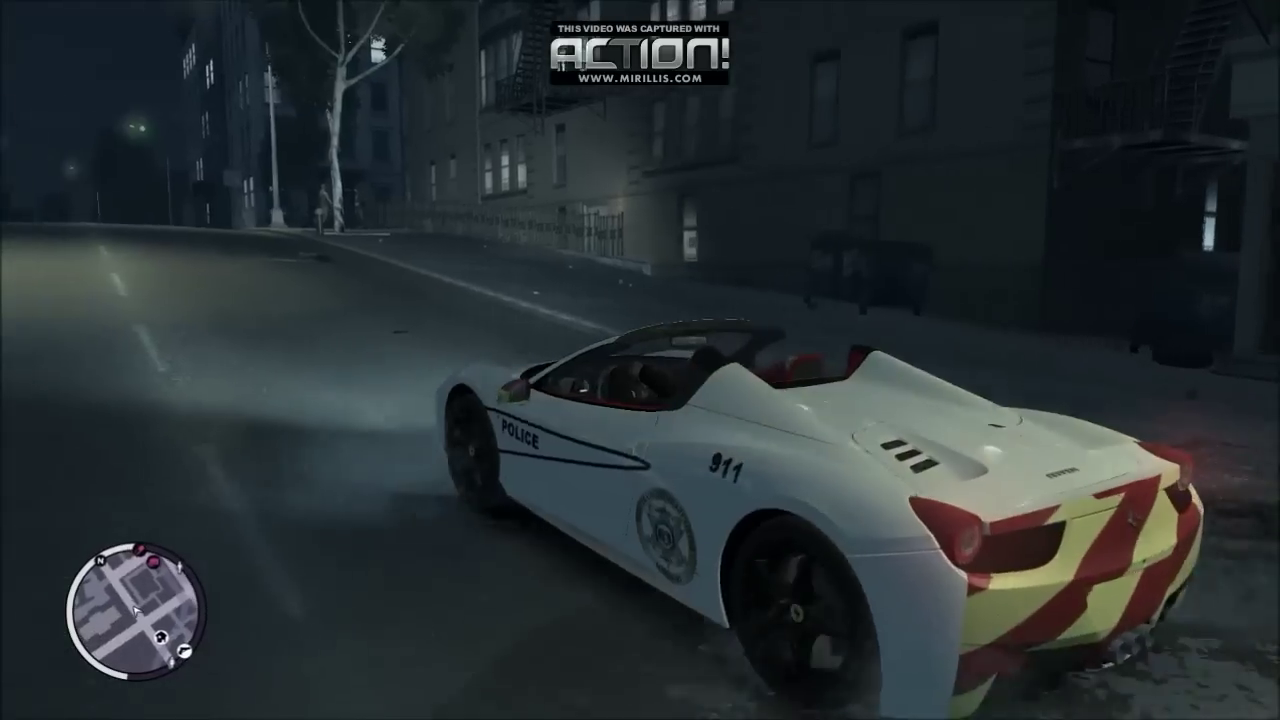
{"action": "key", "text": "w"}
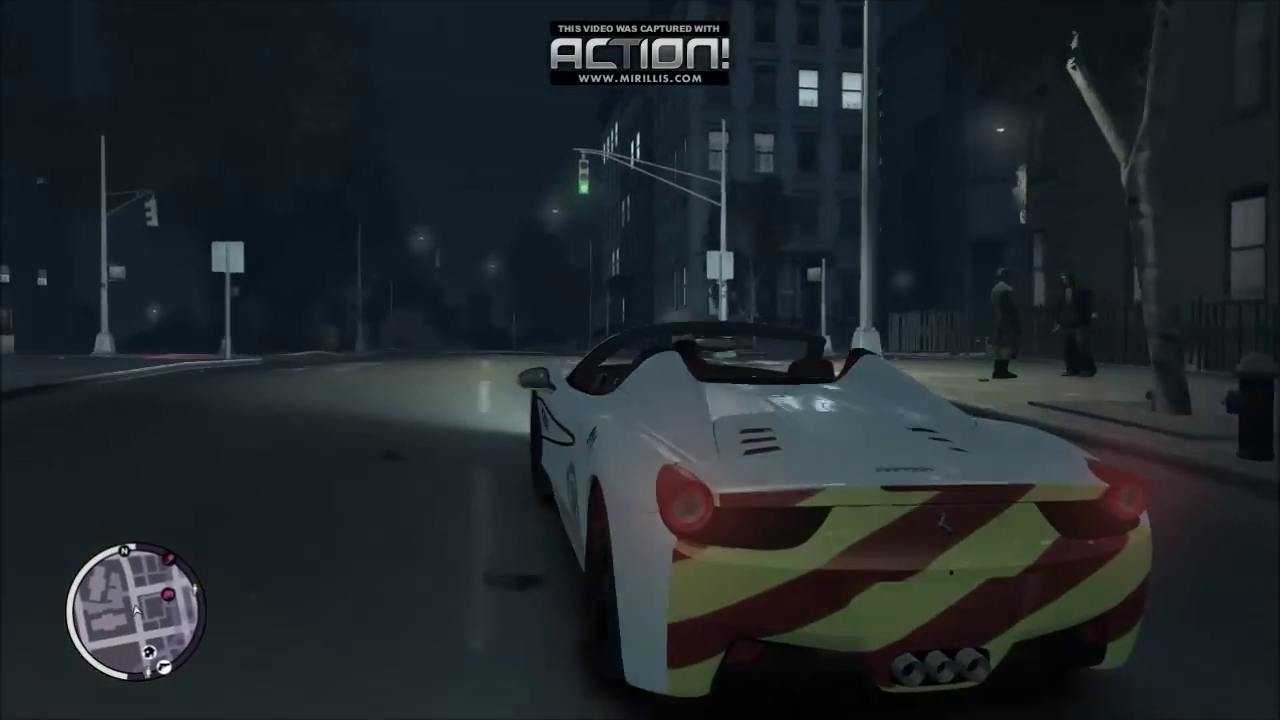